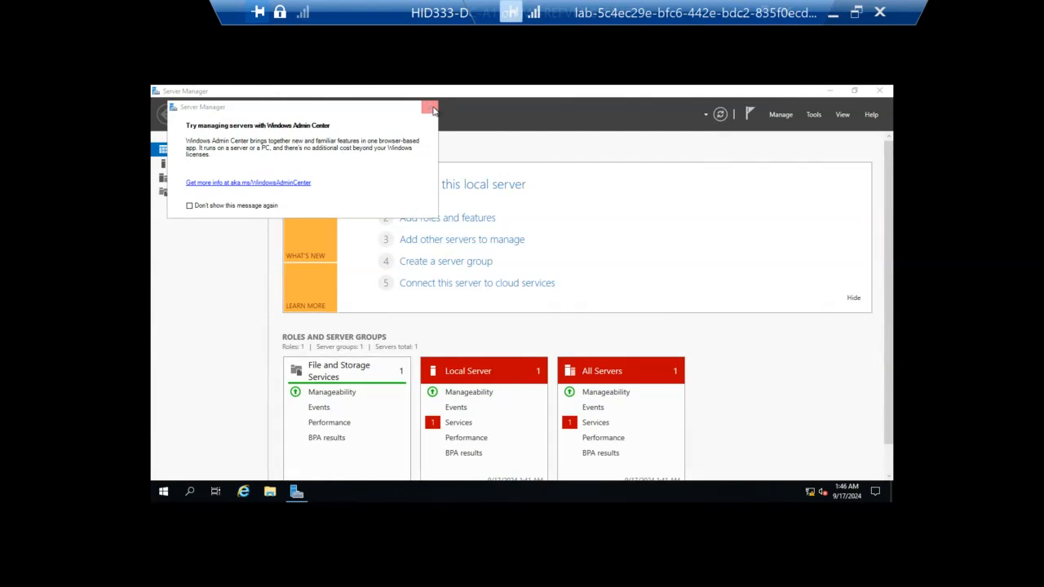
# Step: Dismiss the Windows Admin Center message and open the properties of the local server's Ethernet connection
pyautogui.click(430, 109)
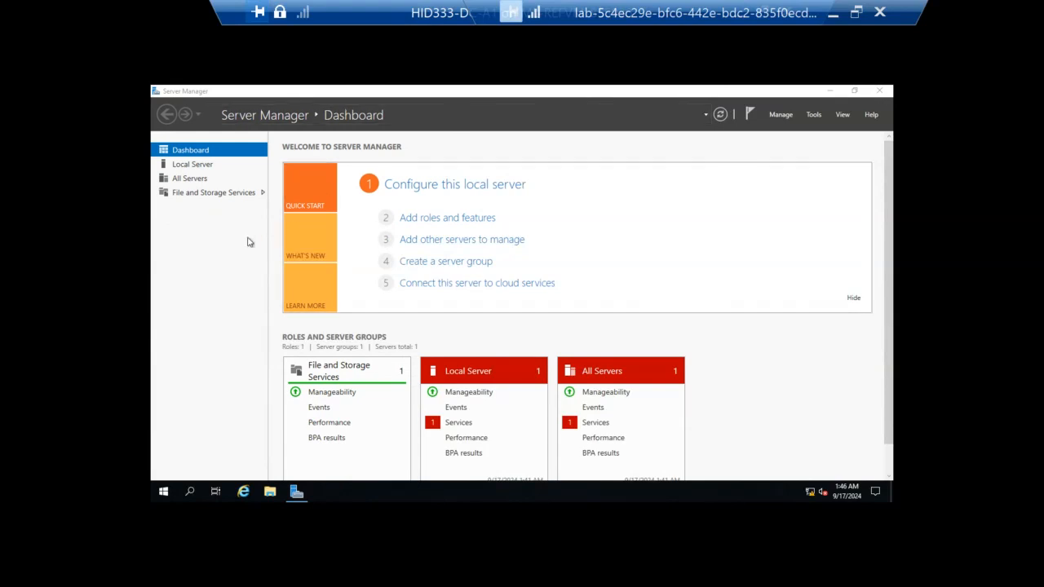
pyautogui.click(197, 168)
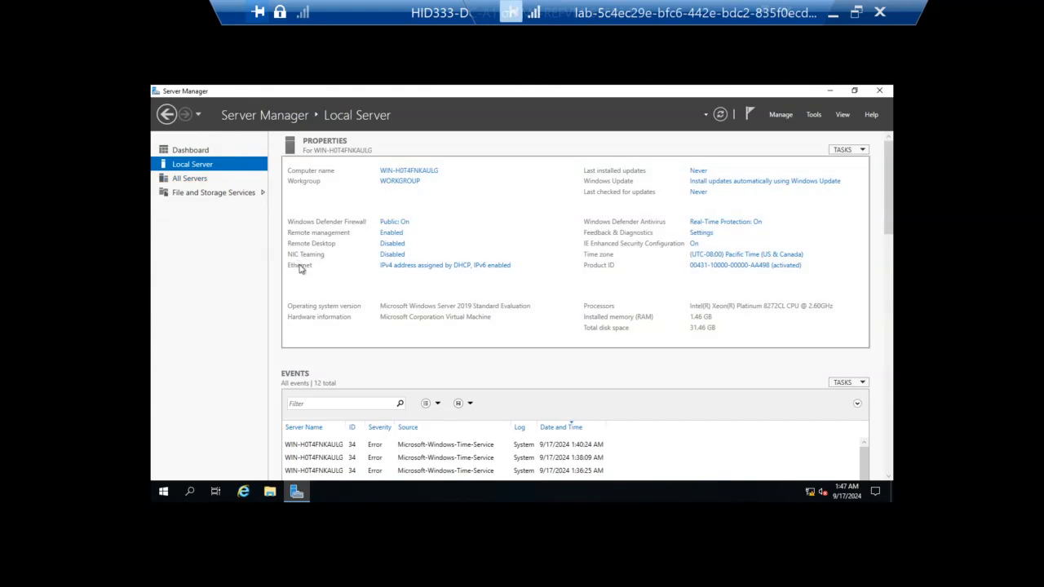
pyautogui.click(419, 266)
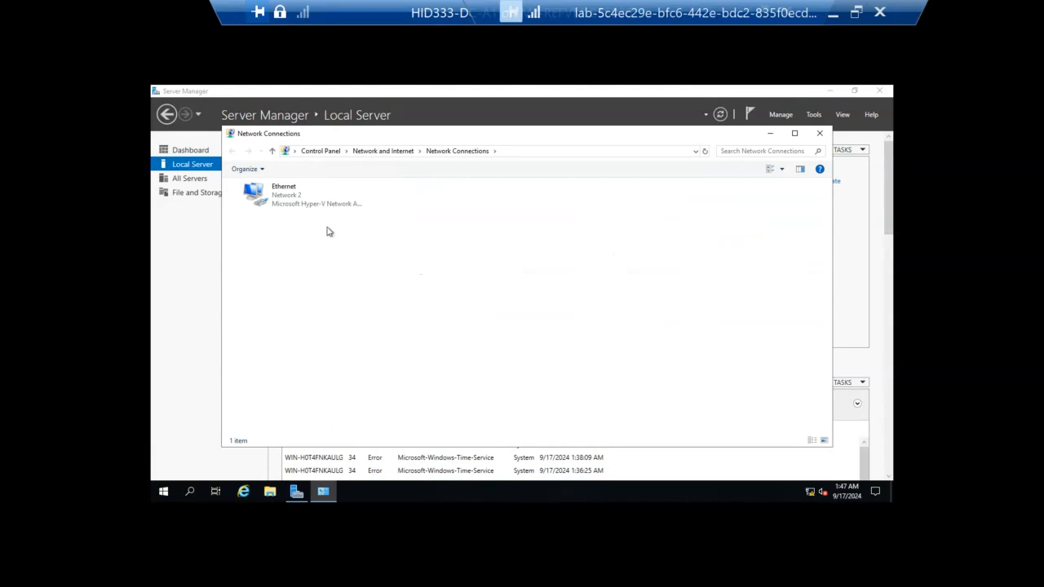
pyautogui.click(281, 200)
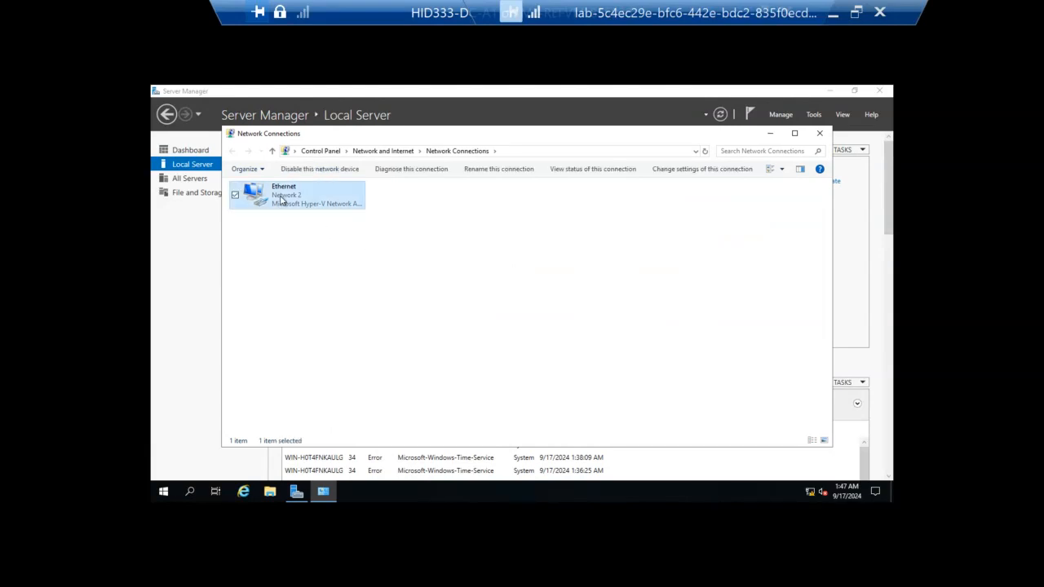
pyautogui.rightClick(281, 201)
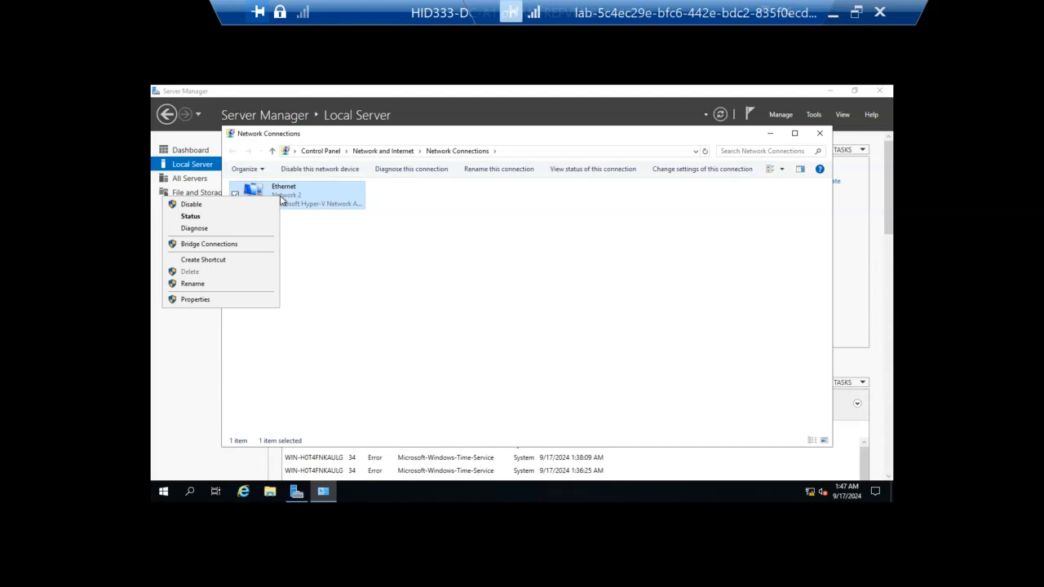
pyautogui.click(237, 300)
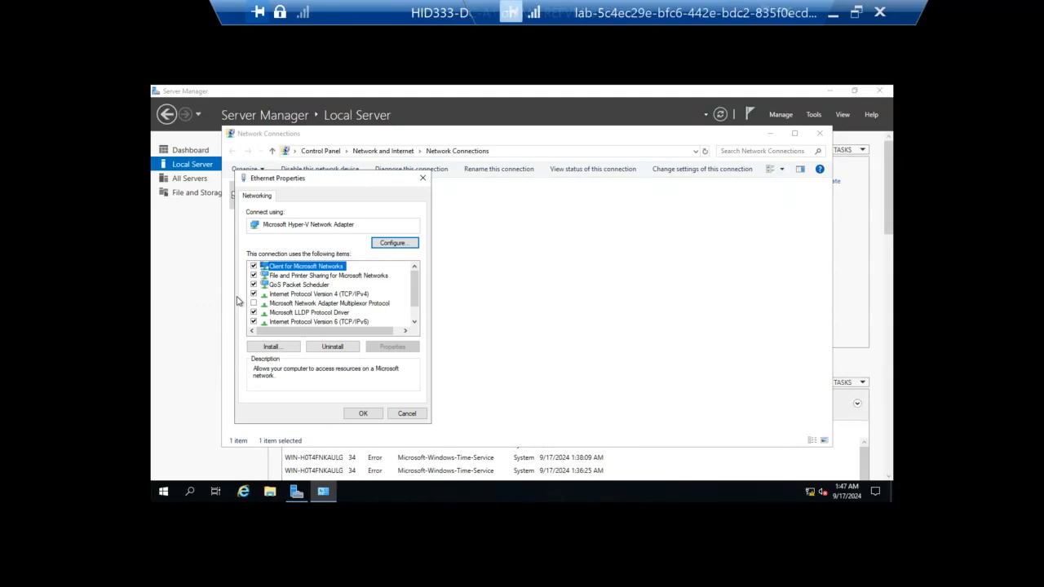
# Step: Switch the adapter's Internet Protocol Version 4 (TCP/IPv4) to manual addressing with the static IP address 10.0.1.1
pyautogui.click(287, 294)
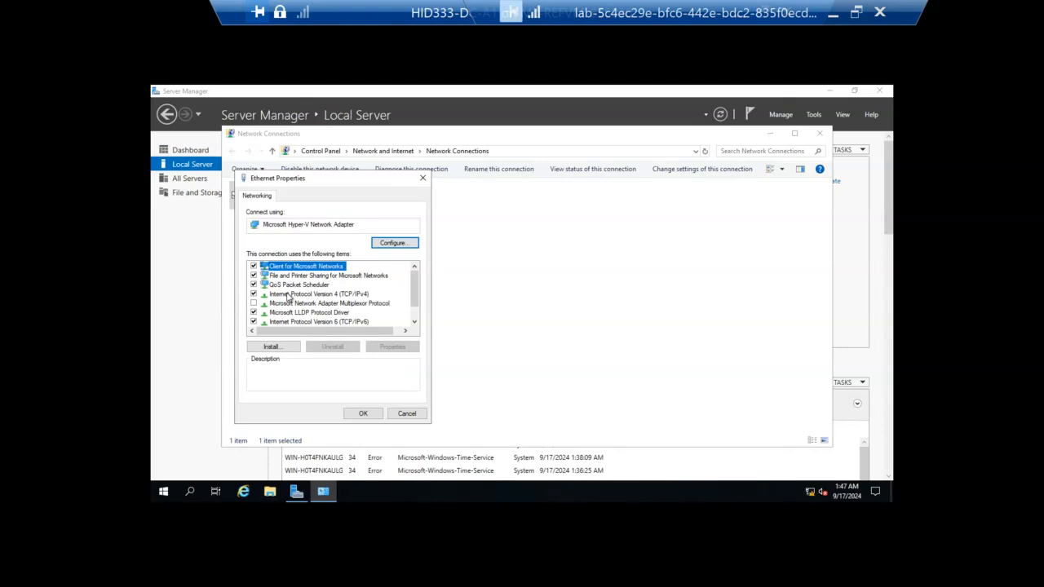
pyautogui.click(287, 294)
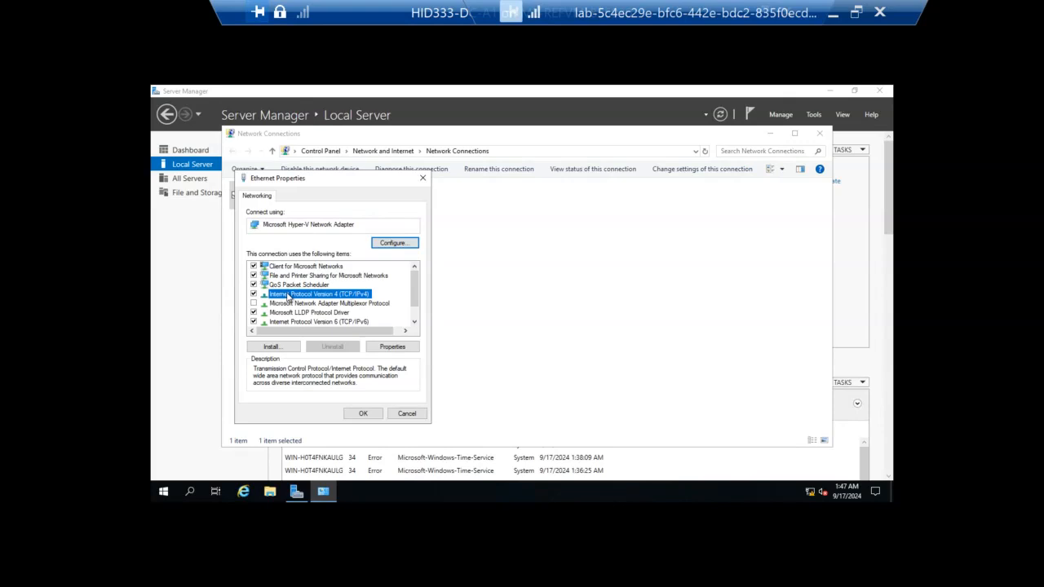
pyautogui.click(404, 350)
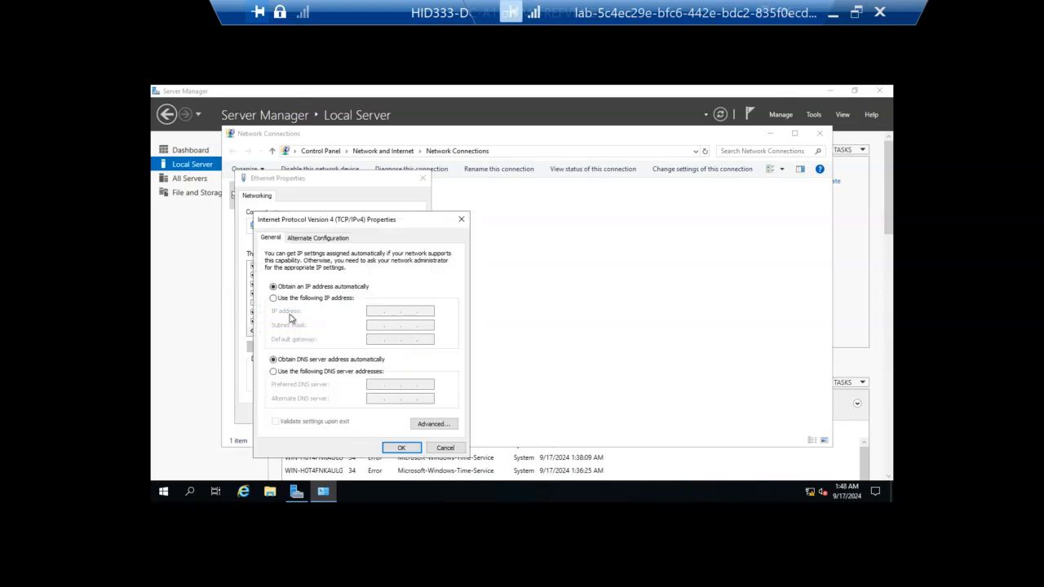
pyautogui.click(274, 299)
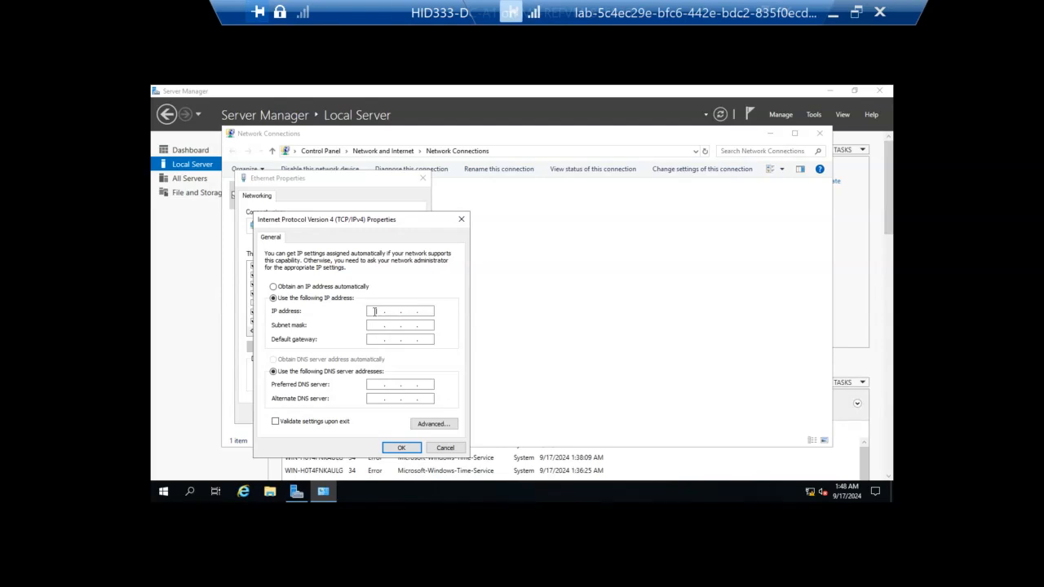
pyautogui.click(374, 311)
pyautogui.write('10 . . .')
pyautogui.click(389, 311)
pyautogui.write('0 . 1 . 1')
pyautogui.click(424, 311)
pyautogui.write('1')
# Step: Set the subnet mask of the static IPv4 configuration to 255.255.255.0
pyautogui.click(372, 324)
pyautogui.click(390, 325)
pyautogui.write('255')
pyautogui.press('BackSpace')
pyautogui.write('5')
pyautogui.click(388, 325)
pyautogui.click(406, 325)
pyautogui.write('255.255.0')
# Step: Set the default gateway of the IPv4 configuration to 10.0.1.1
pyautogui.click(370, 341)
pyautogui.write('1001')
pyautogui.click(430, 343)
pyautogui.write('1')
# Step: Set the preferred DNS server to 10.0.1.1, apply the IPv4 settings and close the network connections
pyautogui.click(375, 386)
pyautogui.write('10')
pyautogui.click(393, 385)
pyautogui.write('0.1.1')
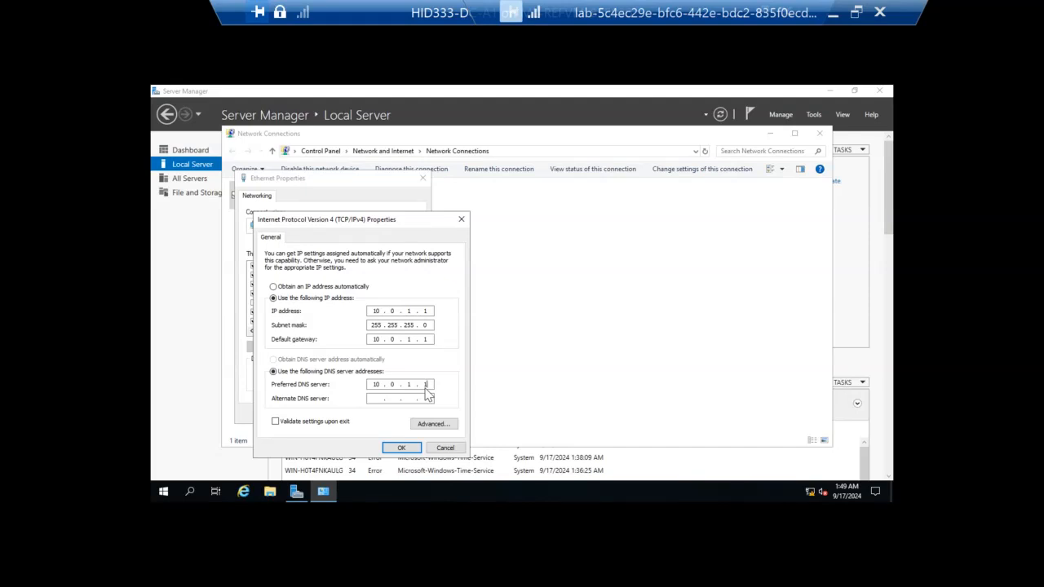
pyautogui.click(402, 448)
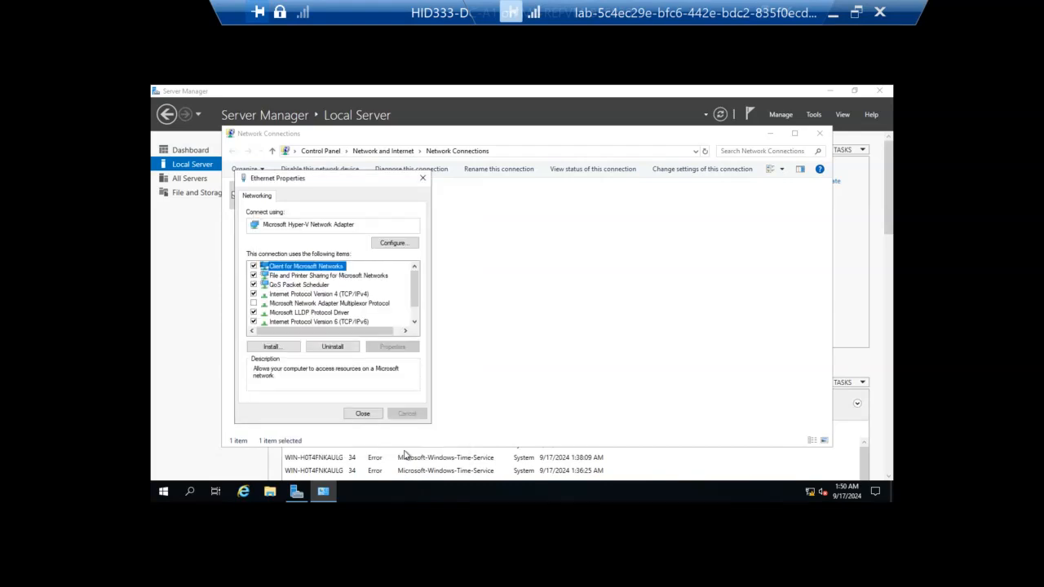
pyautogui.click(364, 414)
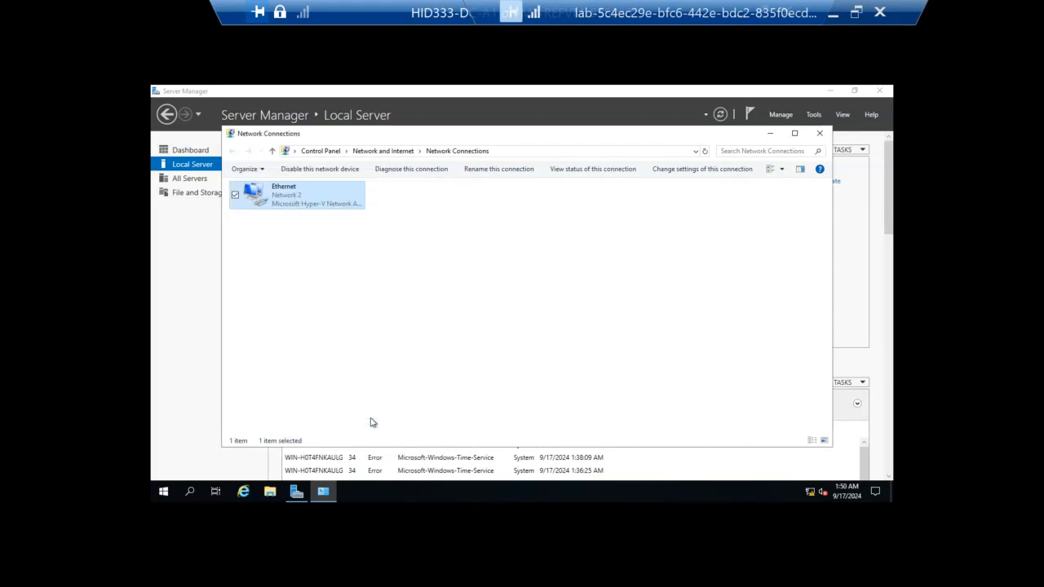
pyautogui.click(821, 133)
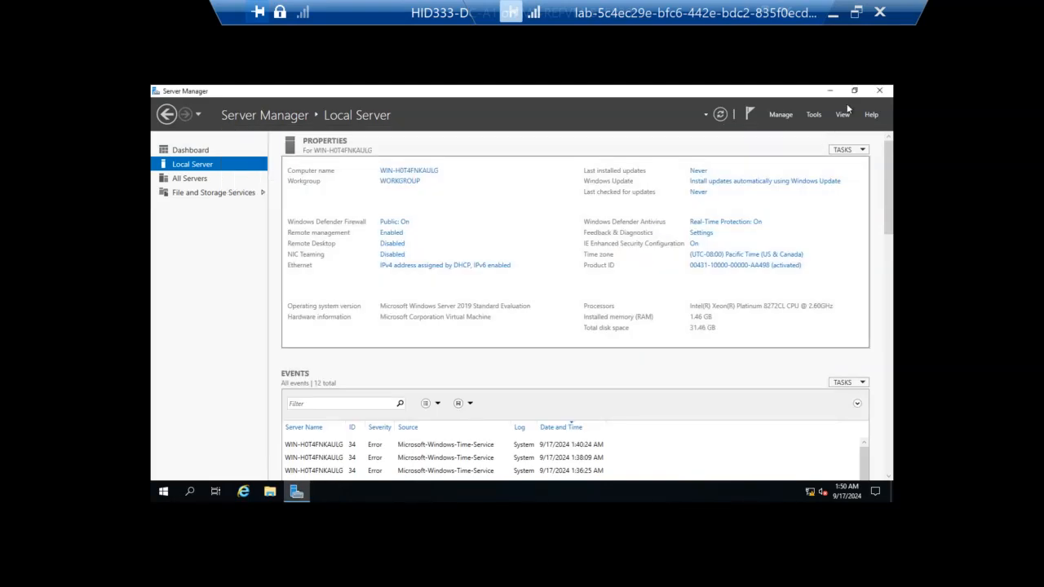
# Step: Close and reopen Server Manager, dismissing its Windows Admin Center message
pyautogui.click(879, 91)
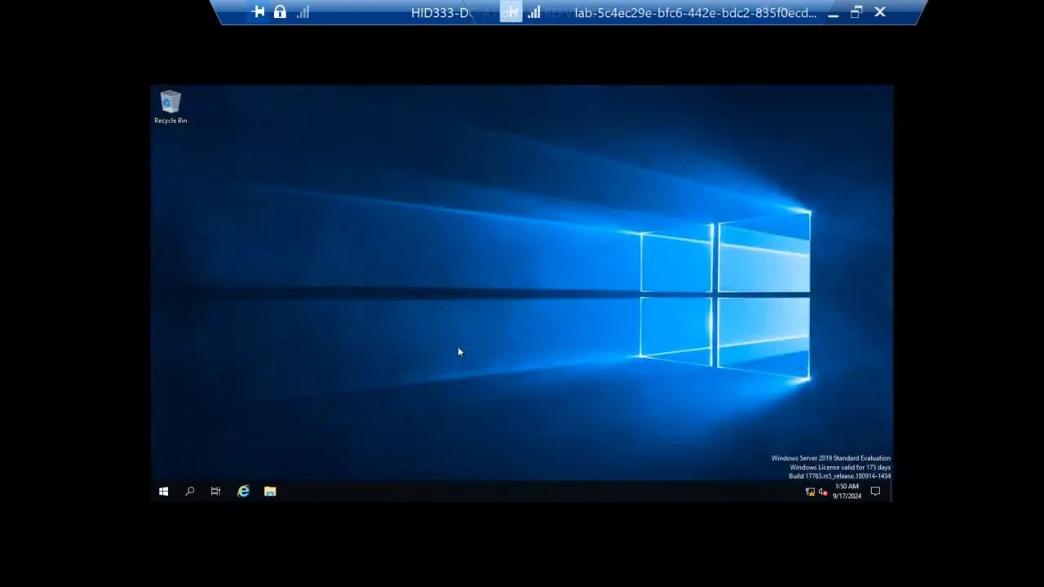
pyautogui.click(163, 491)
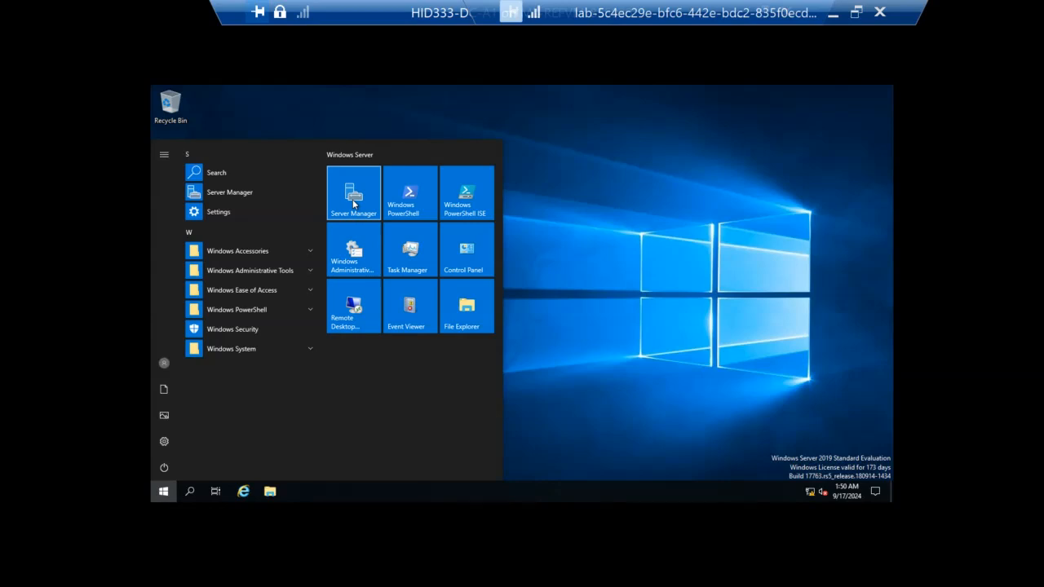
pyautogui.click(353, 204)
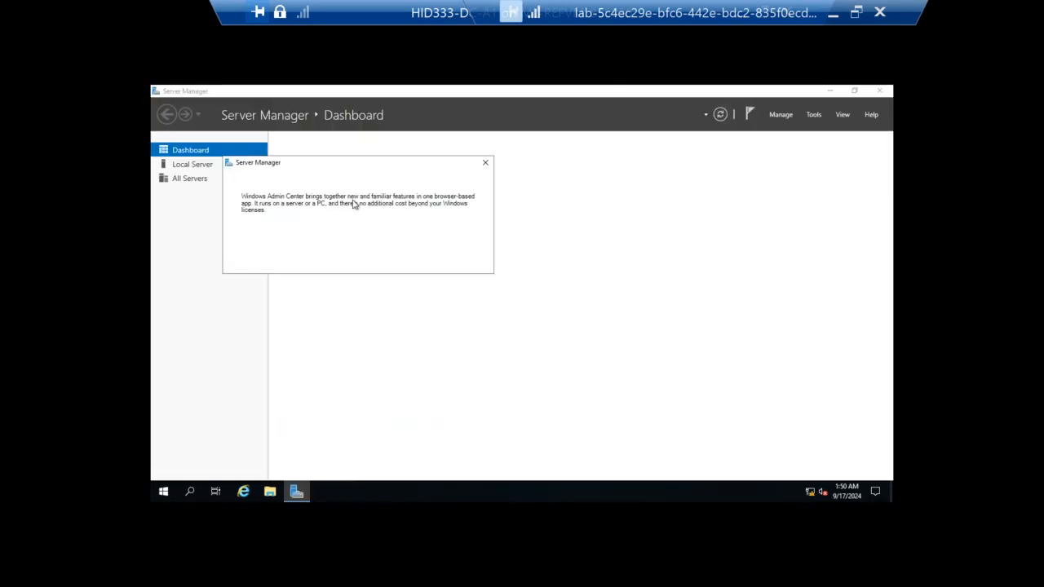
pyautogui.click(485, 164)
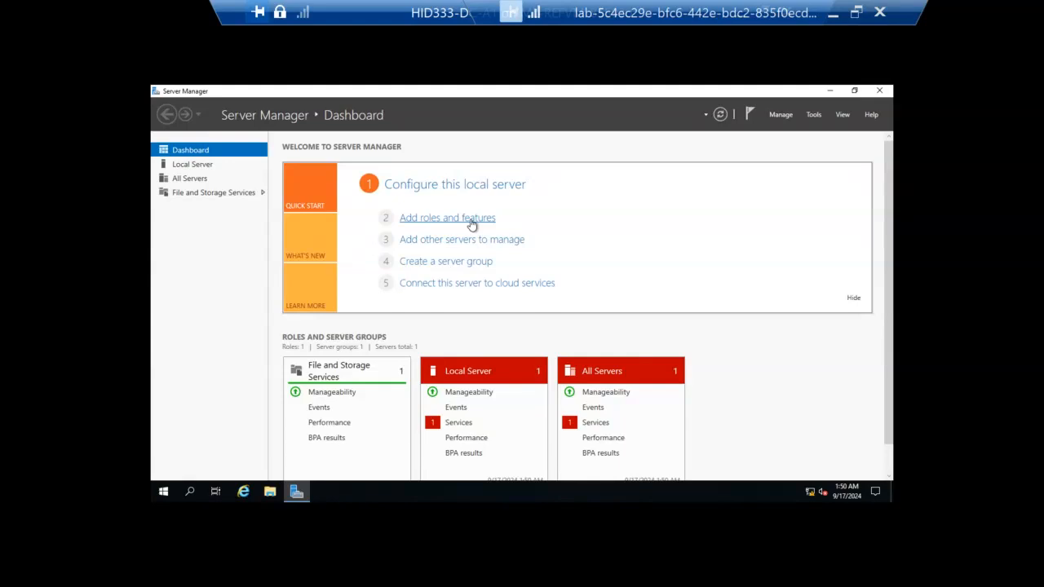
# Step: Start a role-based installation on the local server and select the DHCP Server role with its required management tools
pyautogui.click(447, 218)
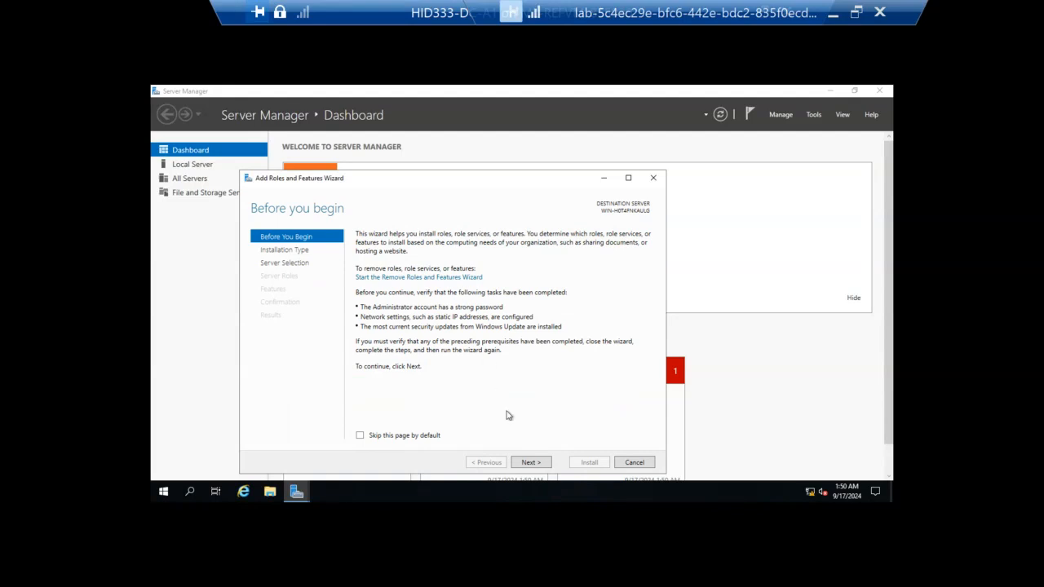
pyautogui.click(531, 462)
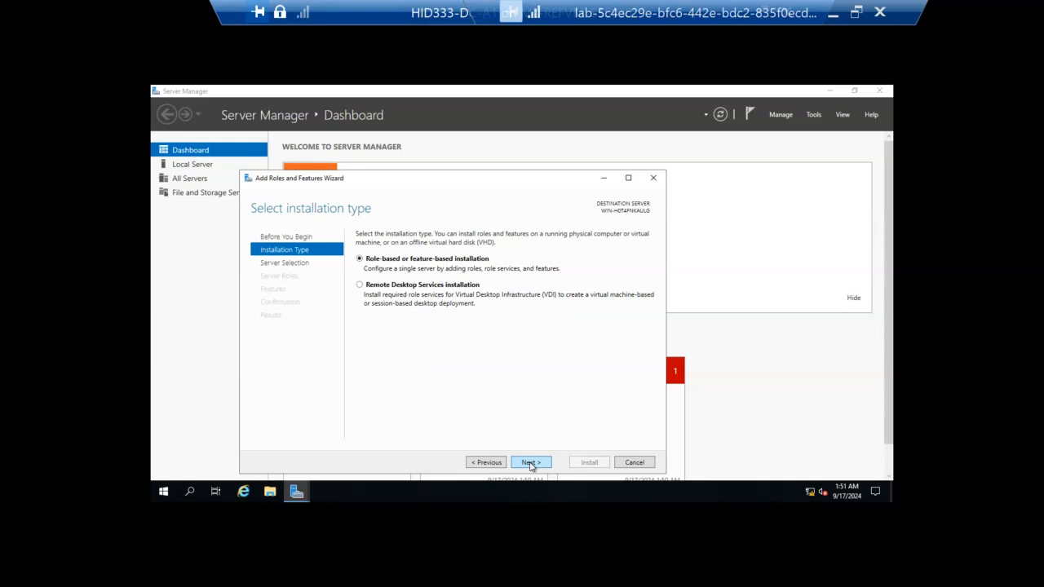
pyautogui.click(530, 462)
pyautogui.click(530, 462)
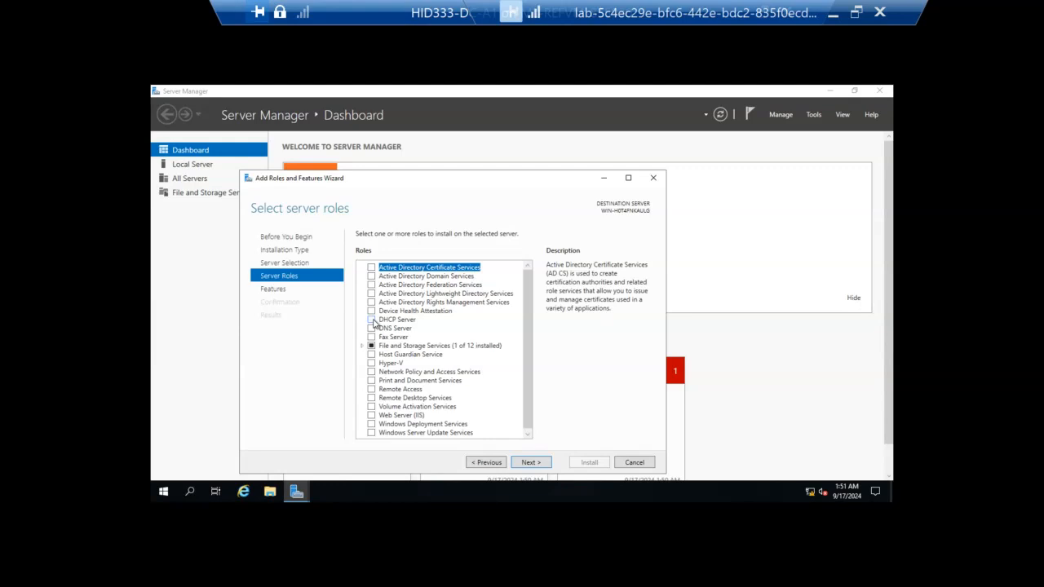
pyautogui.click(372, 319)
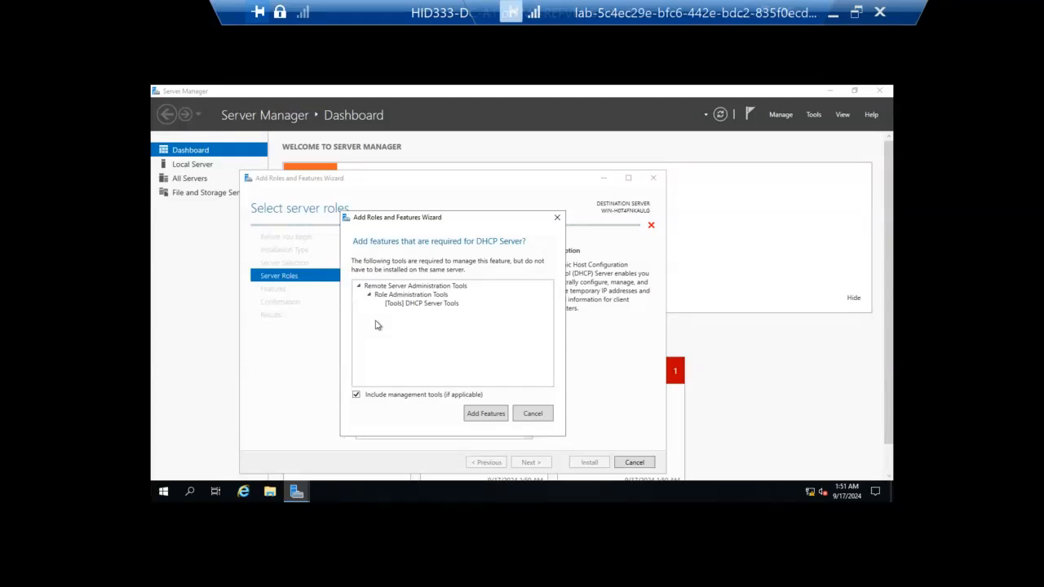
pyautogui.click(486, 414)
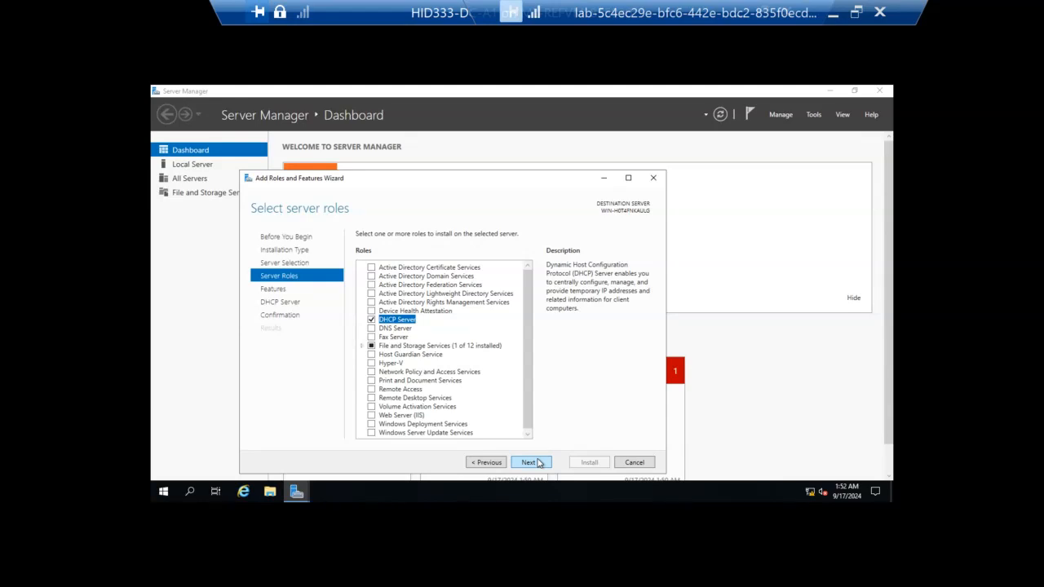
# Step: Install the selected DHCP Server role with the default features, allowing the destination server to restart automatically if required
pyautogui.click(529, 462)
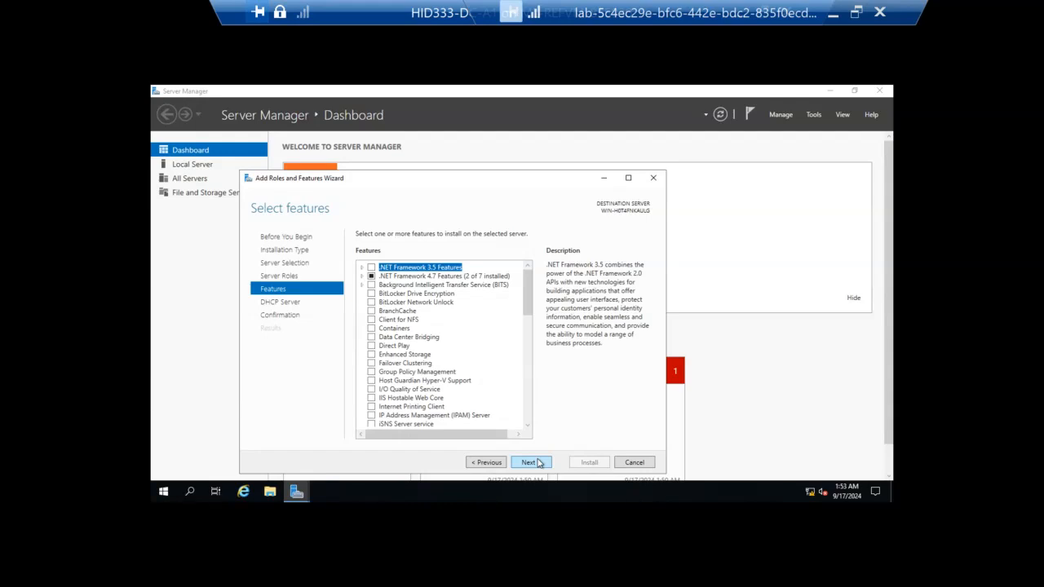
pyautogui.click(538, 463)
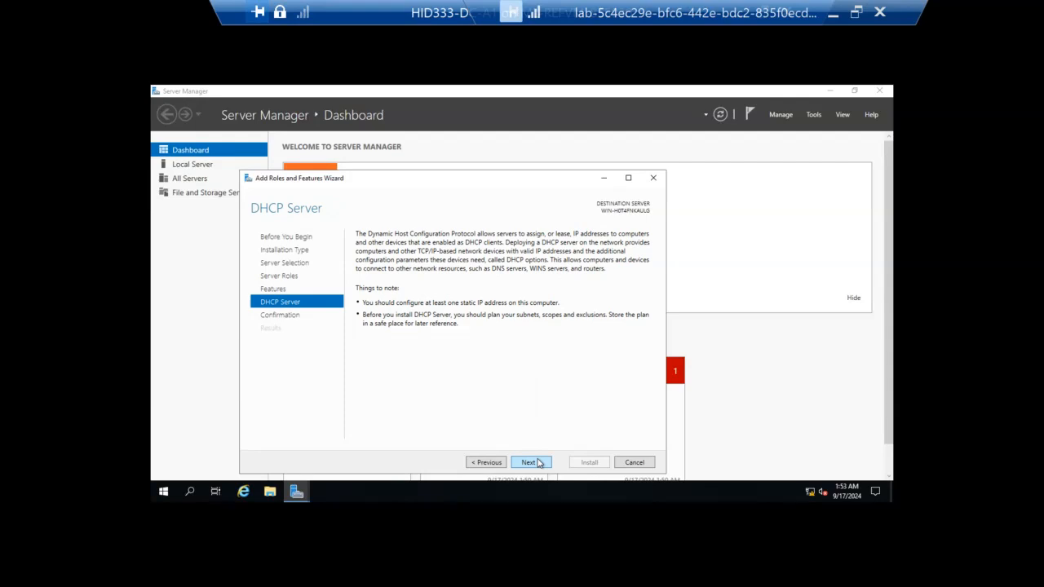
pyautogui.click(539, 463)
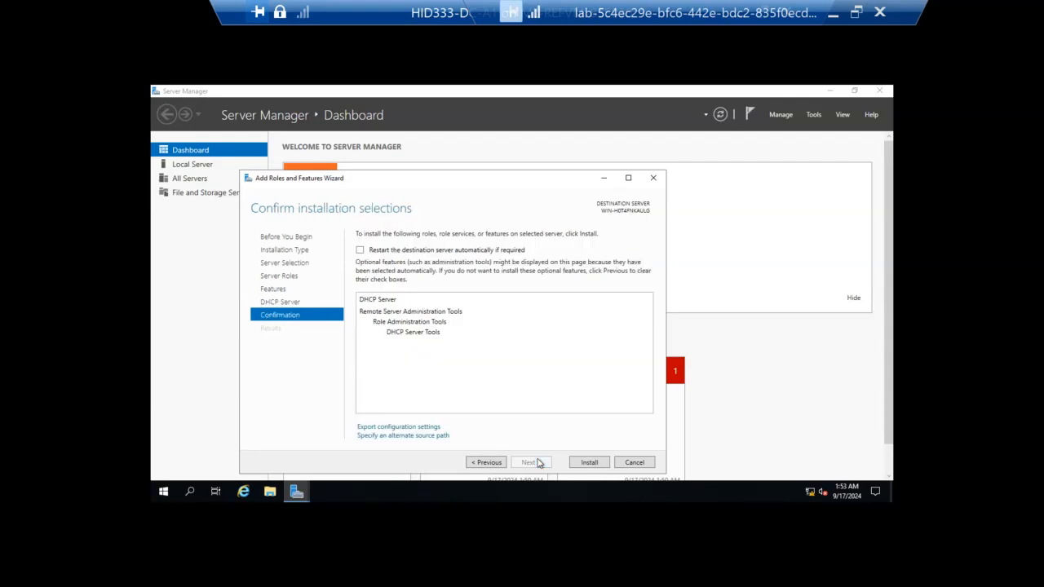
pyautogui.click(361, 251)
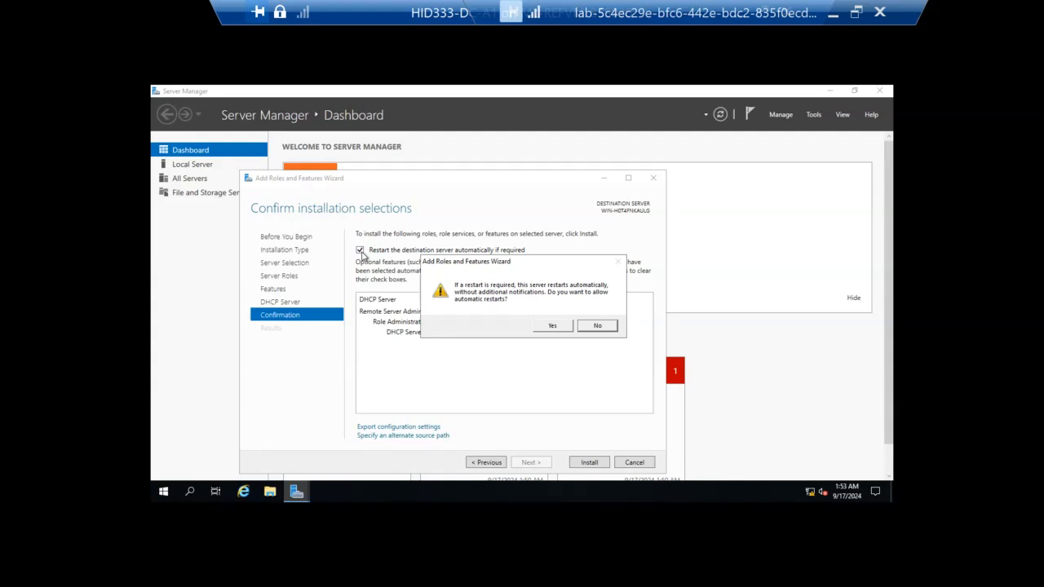
pyautogui.click(553, 326)
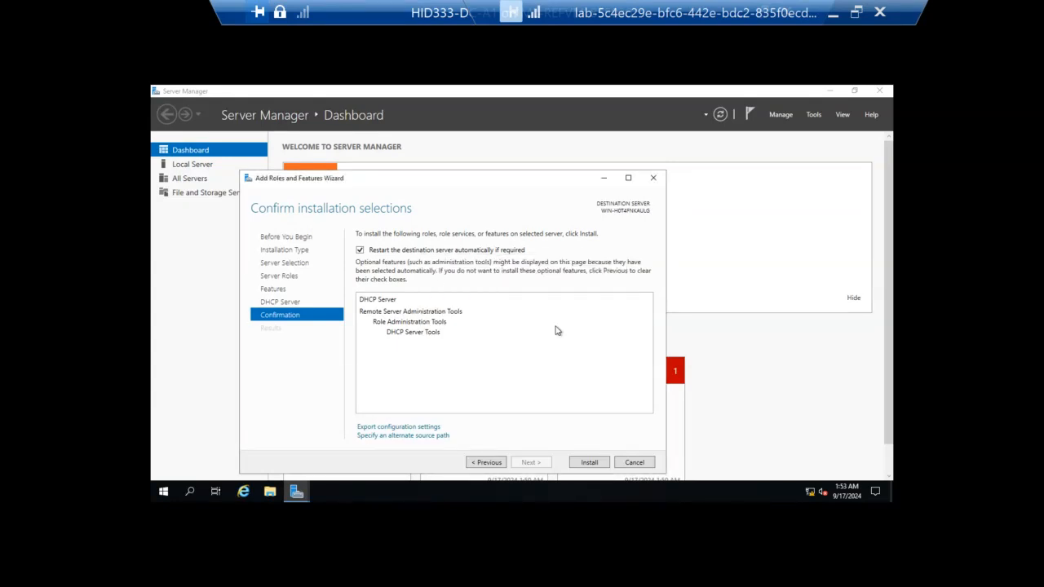
pyautogui.click(587, 463)
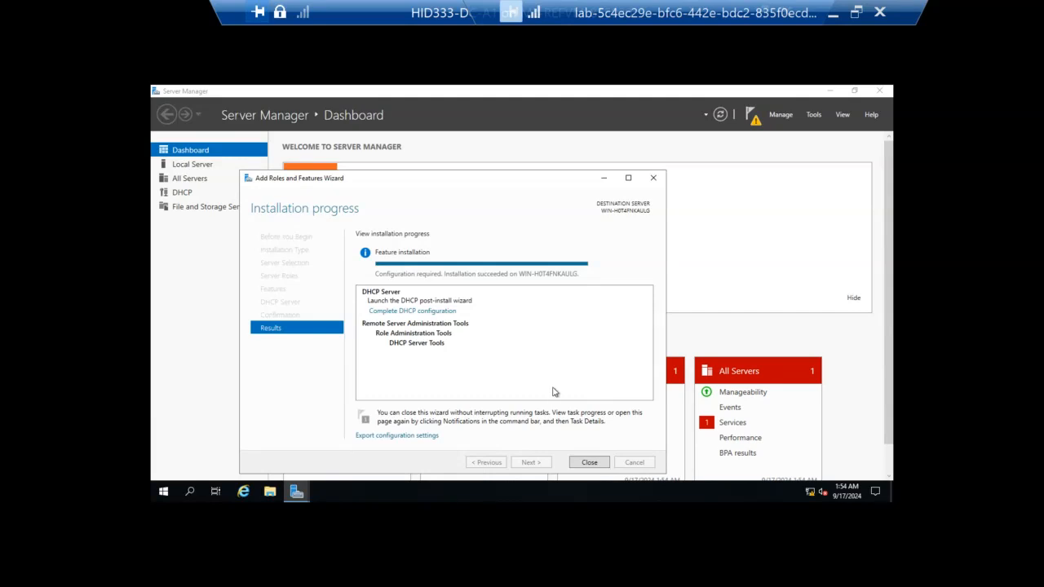
pyautogui.click(589, 462)
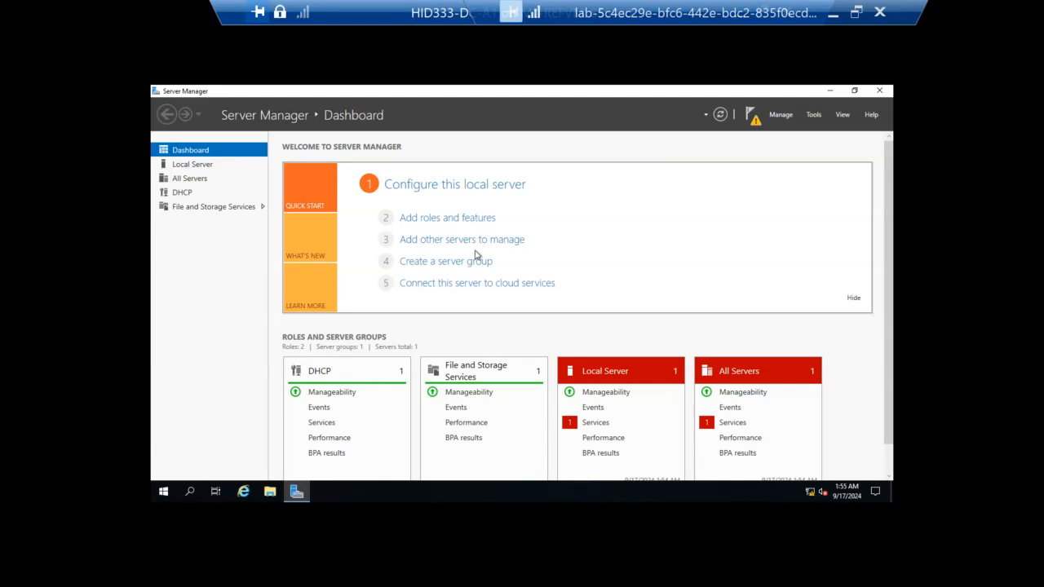
# Step: Open the DHCP management console maximized and expand the server's IPv4 node
pyautogui.click(817, 116)
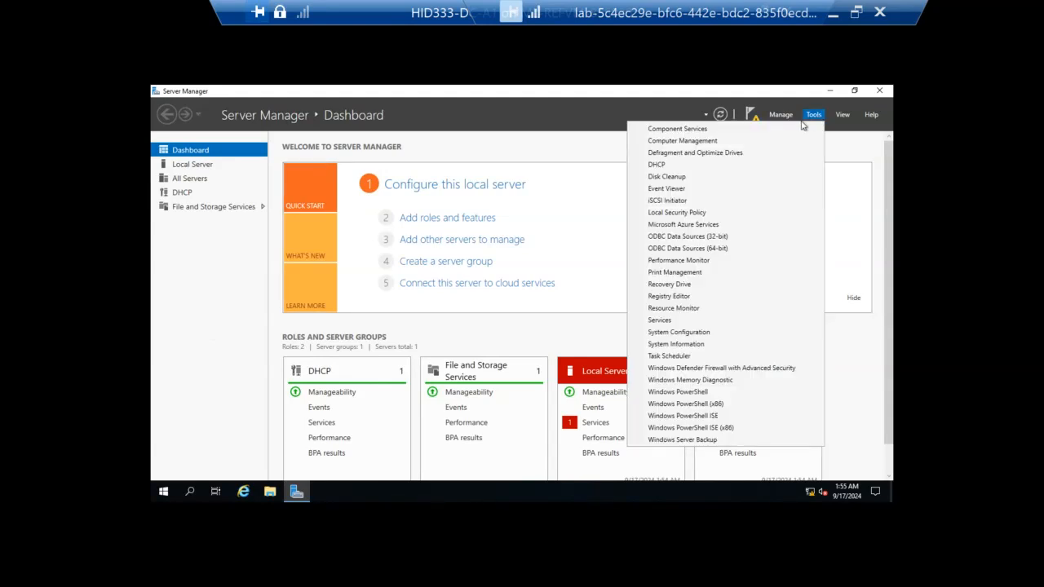
pyautogui.click(720, 169)
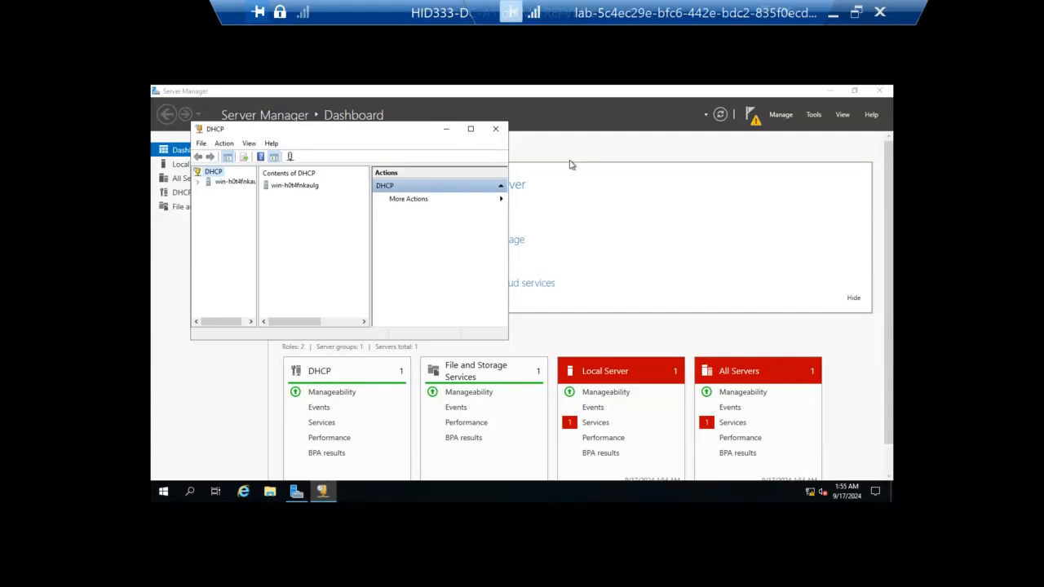
pyautogui.click(471, 129)
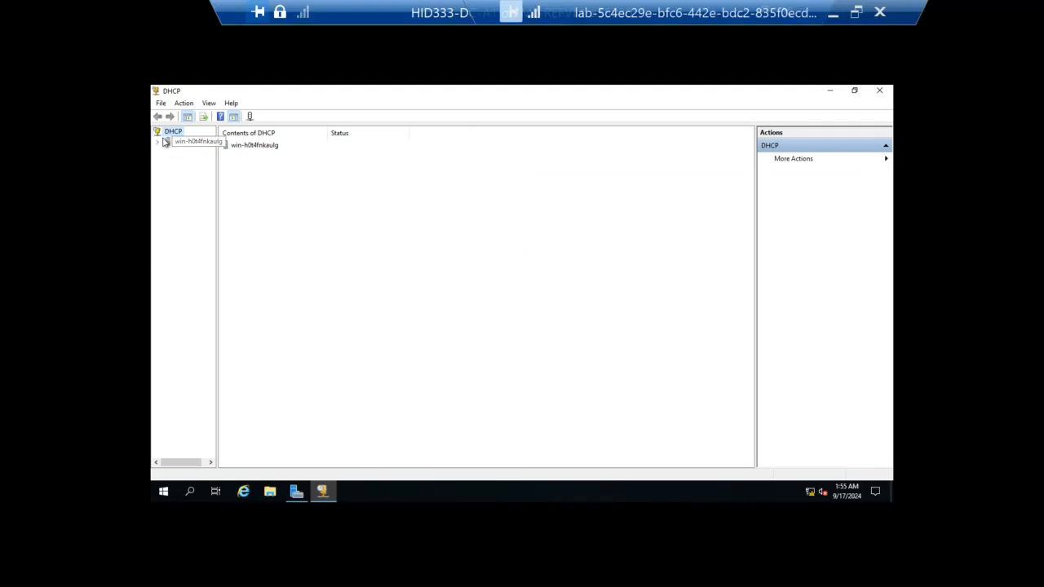
pyautogui.click(159, 142)
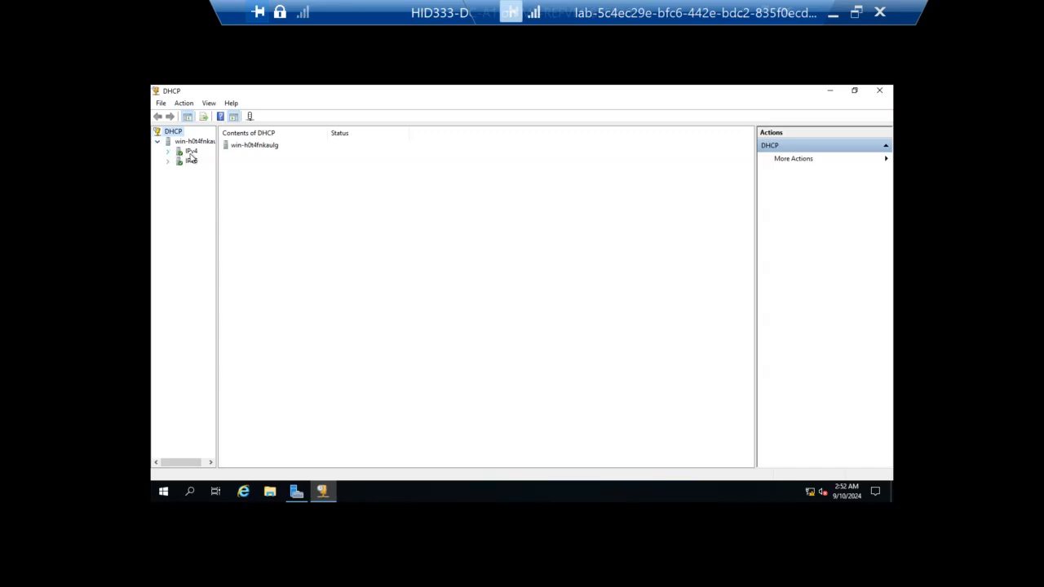
pyautogui.doubleClick(191, 152)
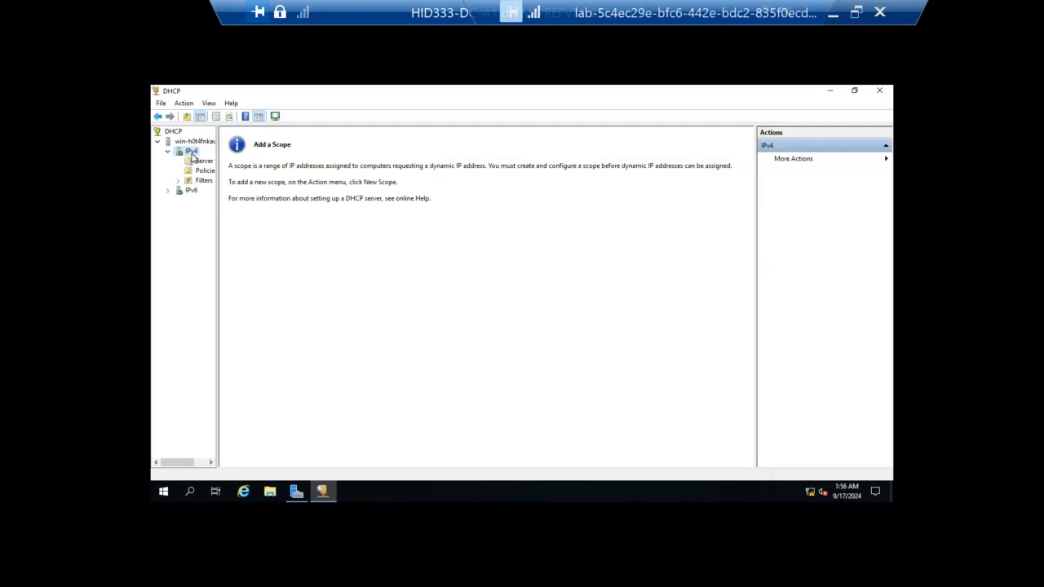
# Step: Start a new scope under the IPv4 node and name it DCA1, leaving the description empty
pyautogui.rightClick(192, 156)
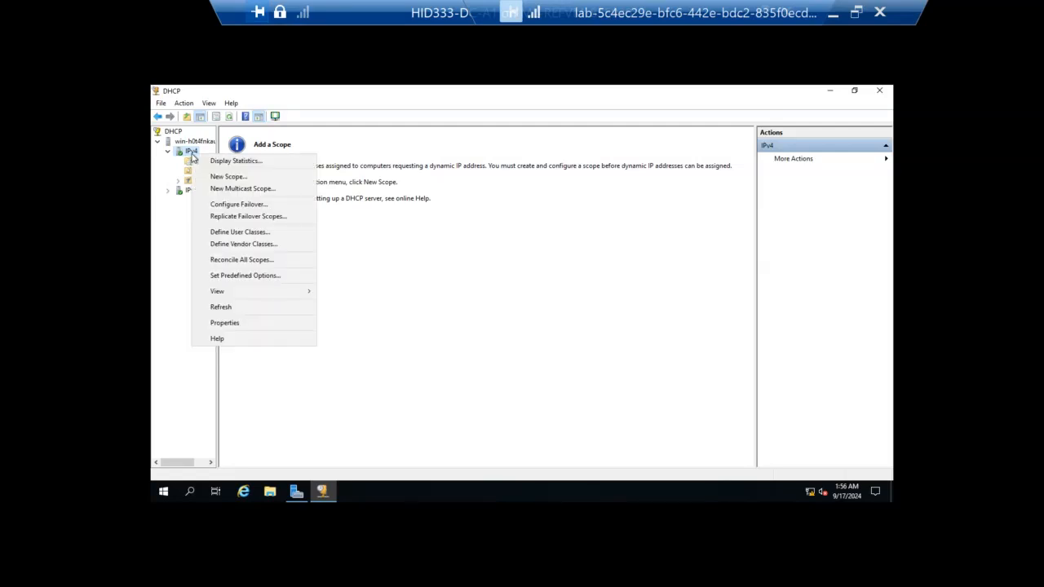
pyautogui.click(238, 179)
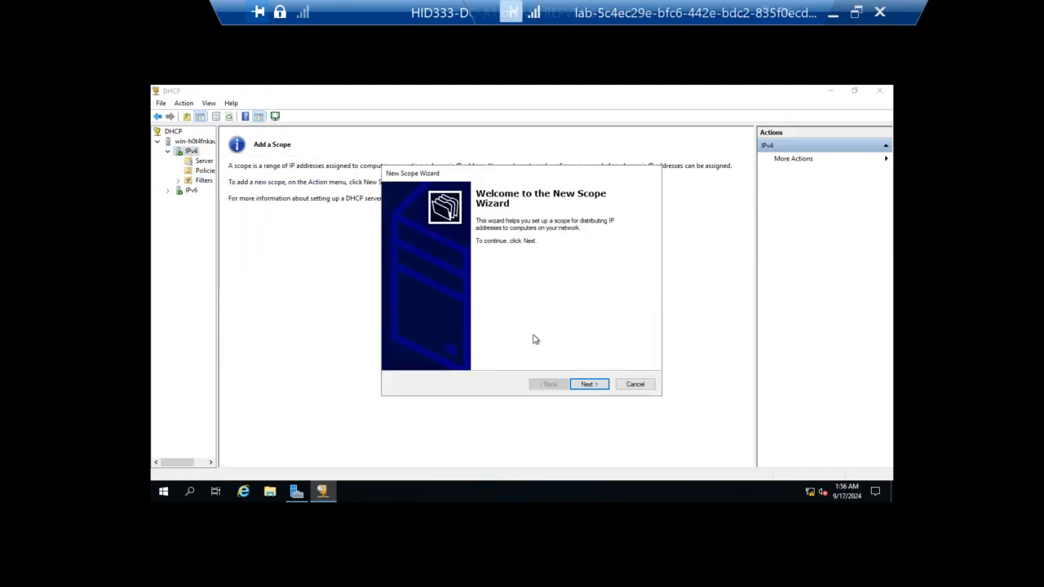
pyautogui.click(589, 384)
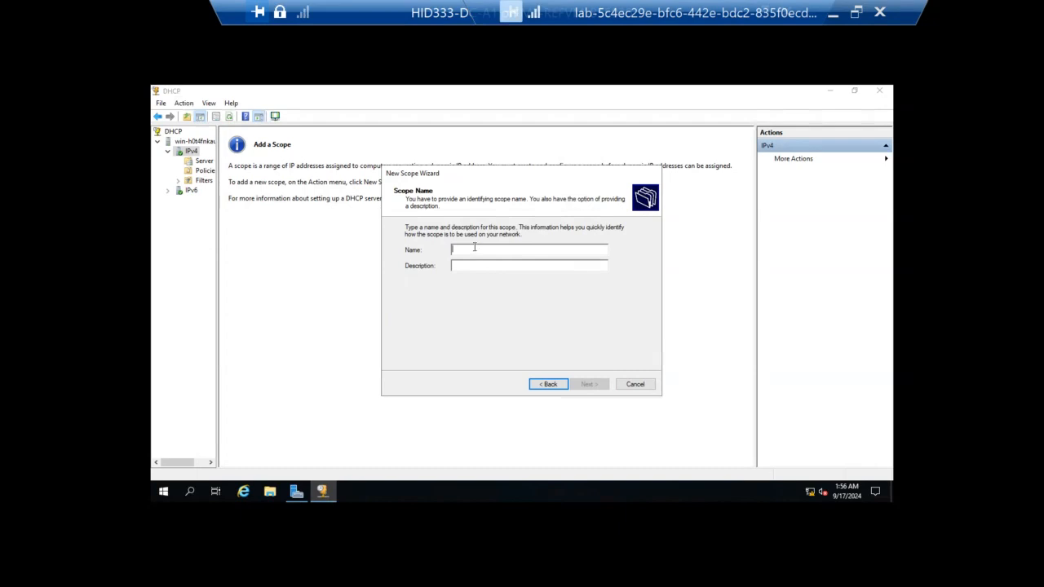
pyautogui.write('DC')
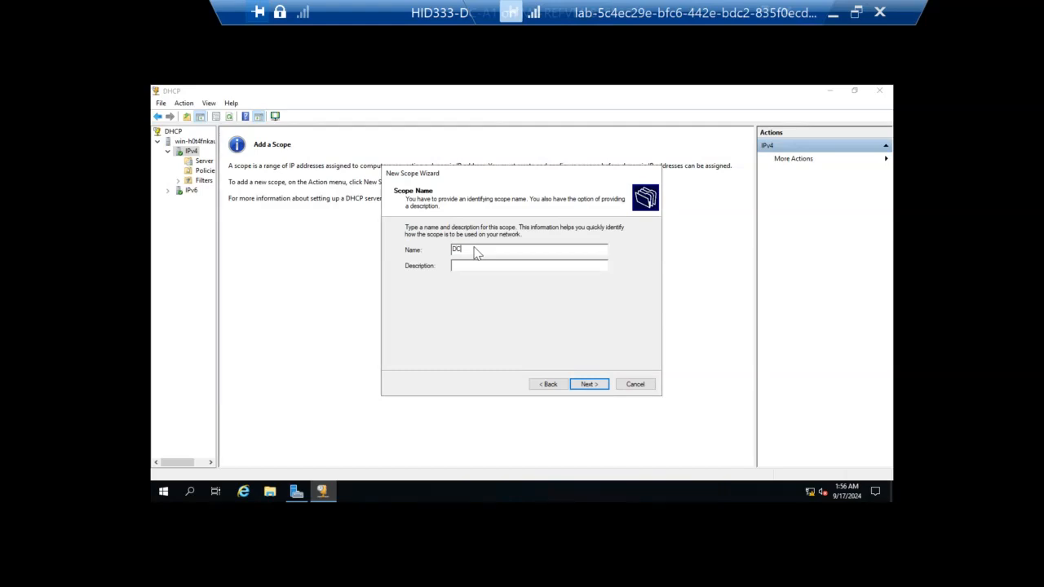
pyautogui.write('A1')
pyautogui.click(588, 384)
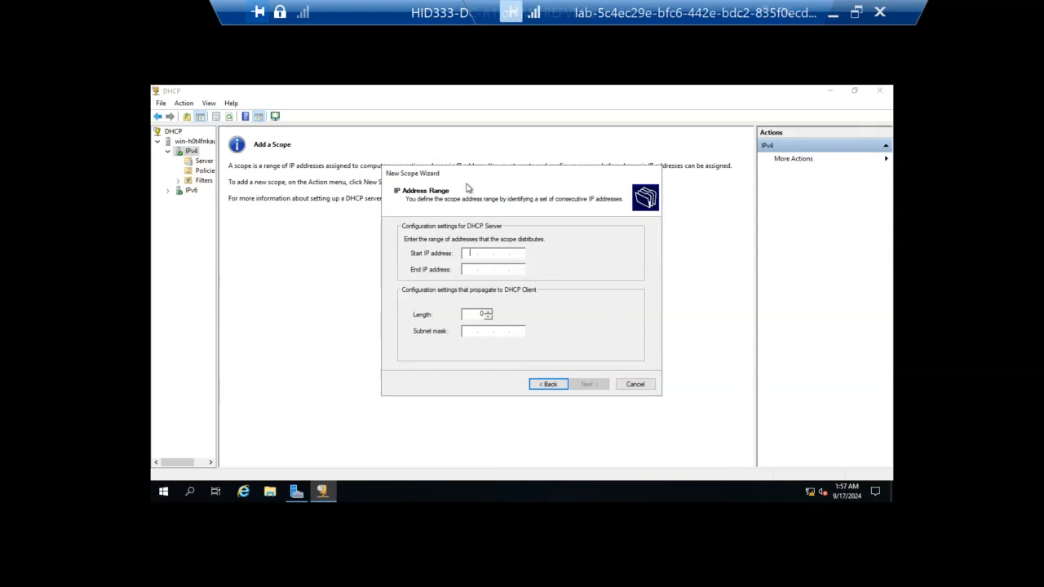
# Step: Set the scope's address range to start at 10.0.1.1 and end at 10.0.1.100
pyautogui.click(472, 254)
pyautogui.write('10.0..')
pyautogui.click(499, 255)
pyautogui.write('1.1')
pyautogui.click(472, 270)
pyautogui.write('10.')
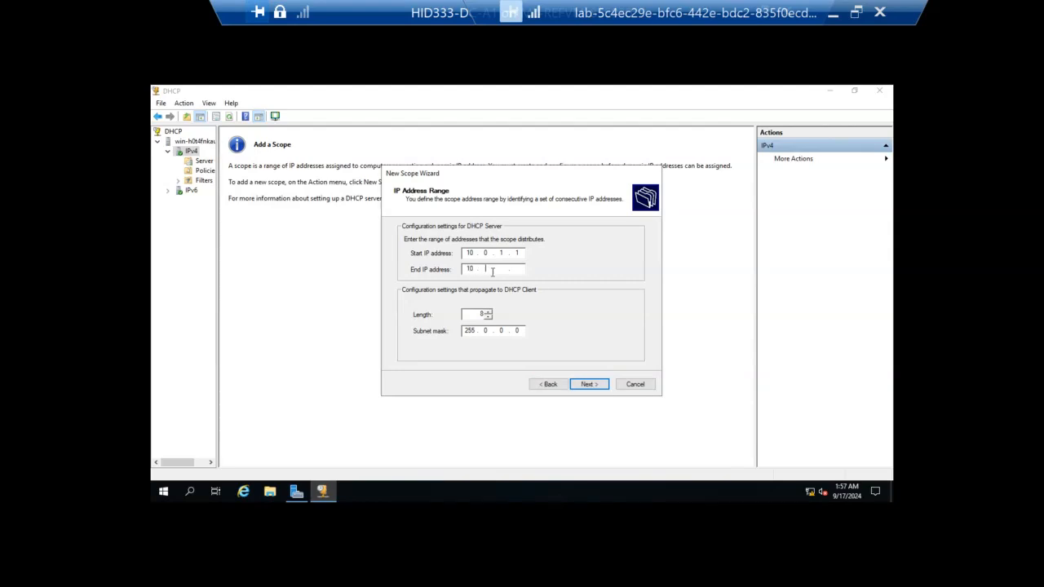
pyautogui.write('0.1.100')
# Step: Set the scope's subnet mask length to 24 and continue to the exclusions page
pyautogui.doubleClick(481, 314)
pyautogui.write('24')
pyautogui.click(581, 389)
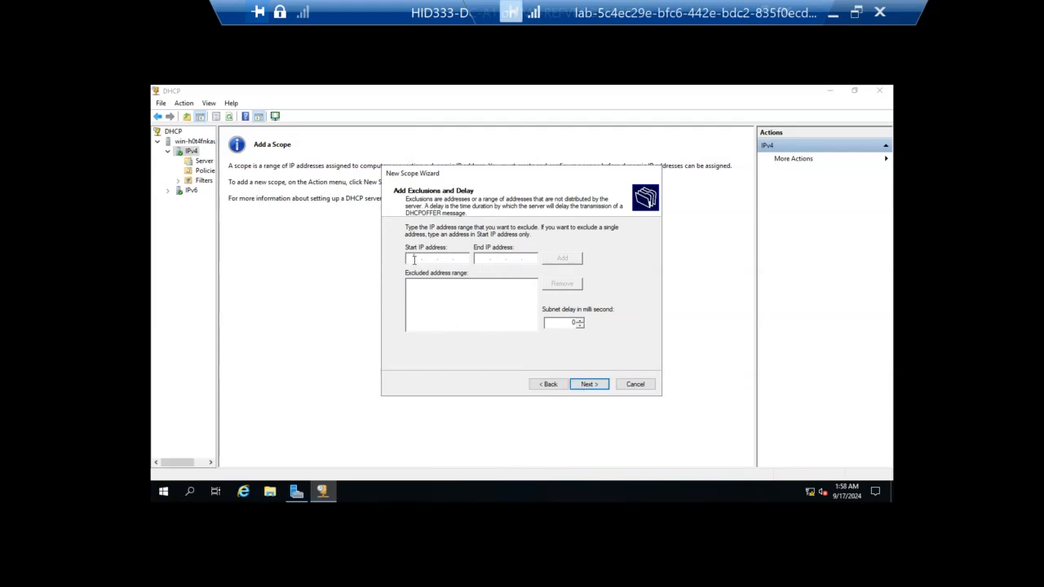
# Step: Exclude the addresses 10.0.1.1 to 10.0.1.10 from the scope's distribution
pyautogui.write('10')
pyautogui.write('.0.')
pyautogui.write('1.')
pyautogui.write('10.')
pyautogui.write('0.')
pyautogui.write('1.')
pyautogui.write('10')
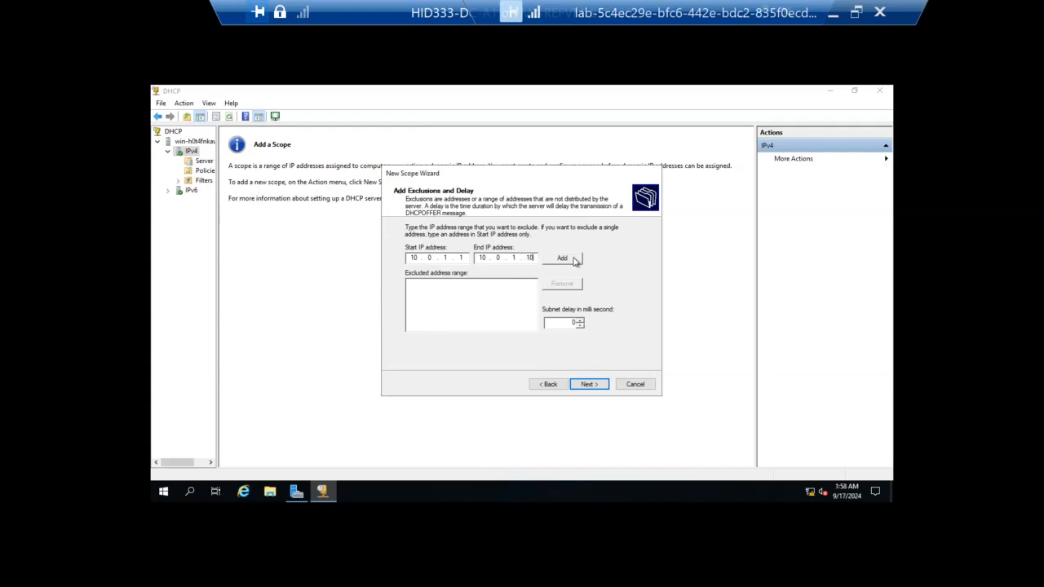
pyautogui.click(562, 259)
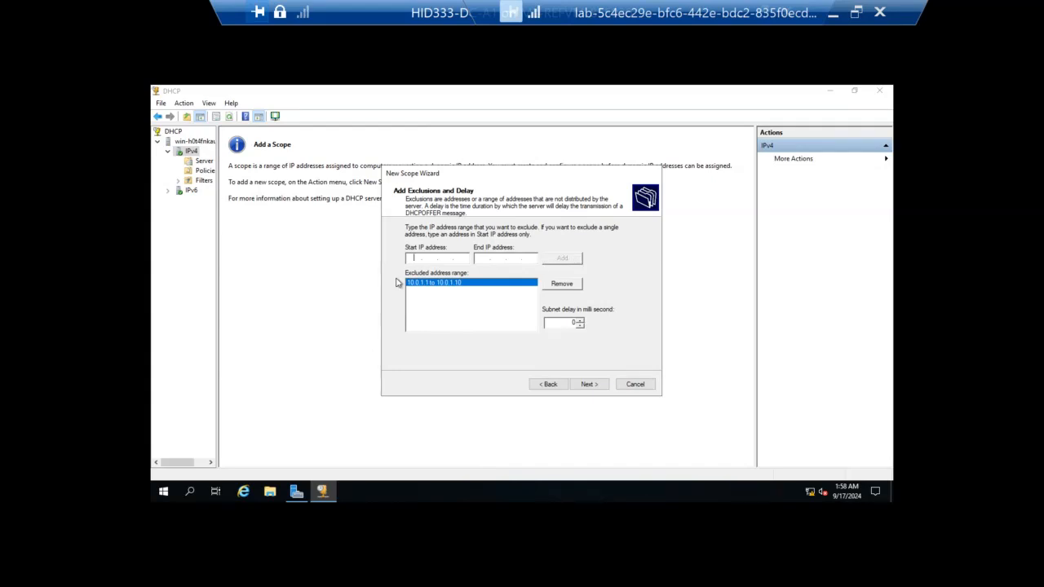
# Step: Accept the default lease duration and choose to configure the scope's DHCP options now
pyautogui.click(583, 386)
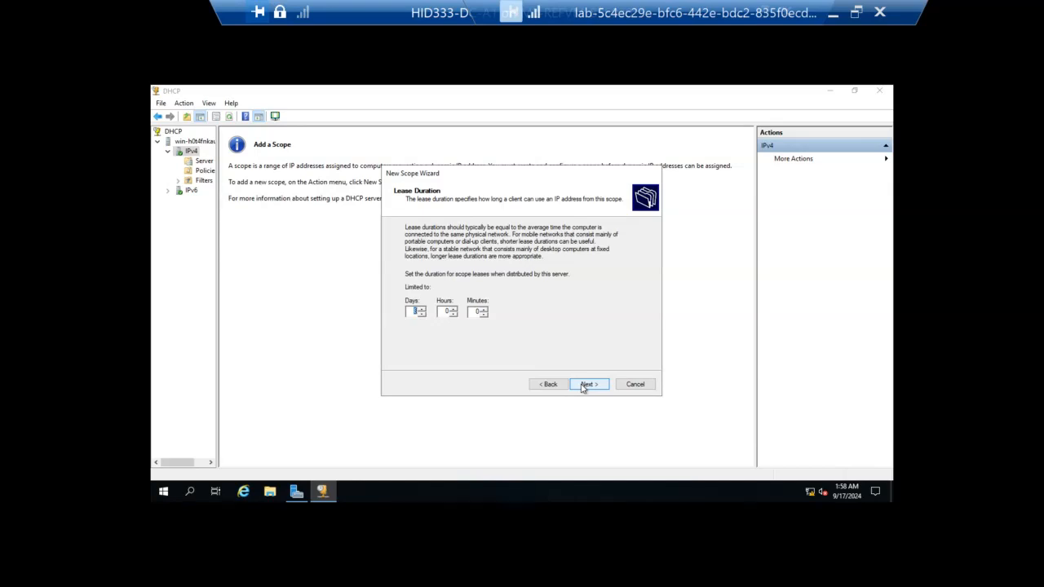
pyautogui.click(583, 386)
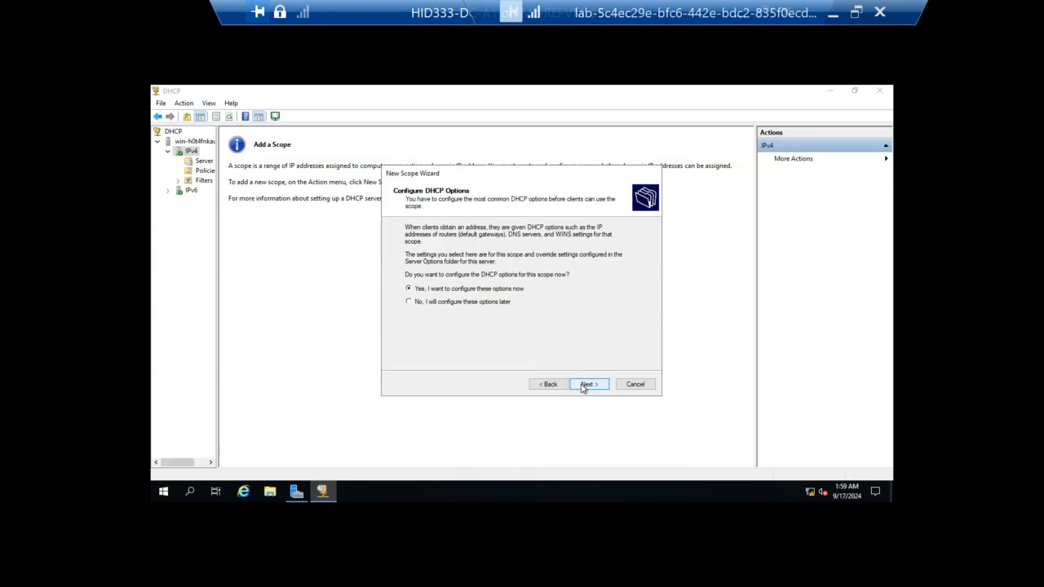
pyautogui.click(583, 386)
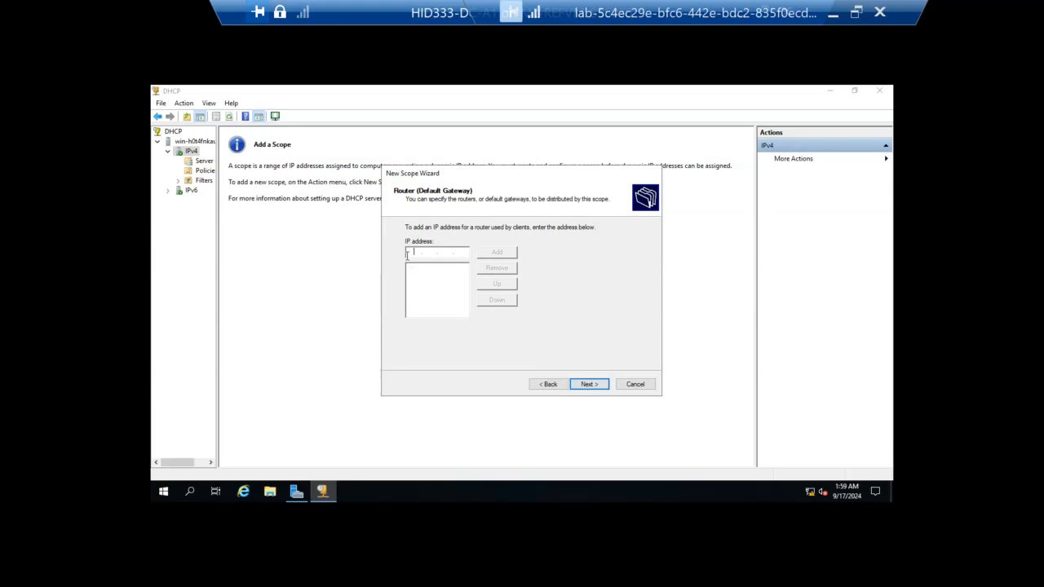
# Step: Add 10.0.1.1 as the scope's router (default gateway) and continue to the DNS settings
pyautogui.write('10.0.1.1')
pyautogui.click(499, 253)
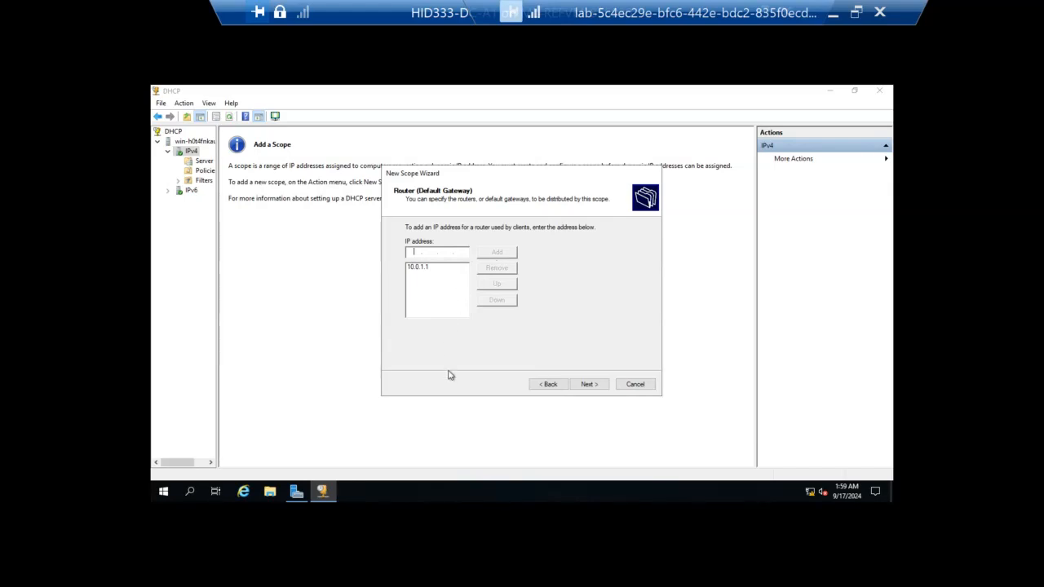
pyautogui.click(588, 385)
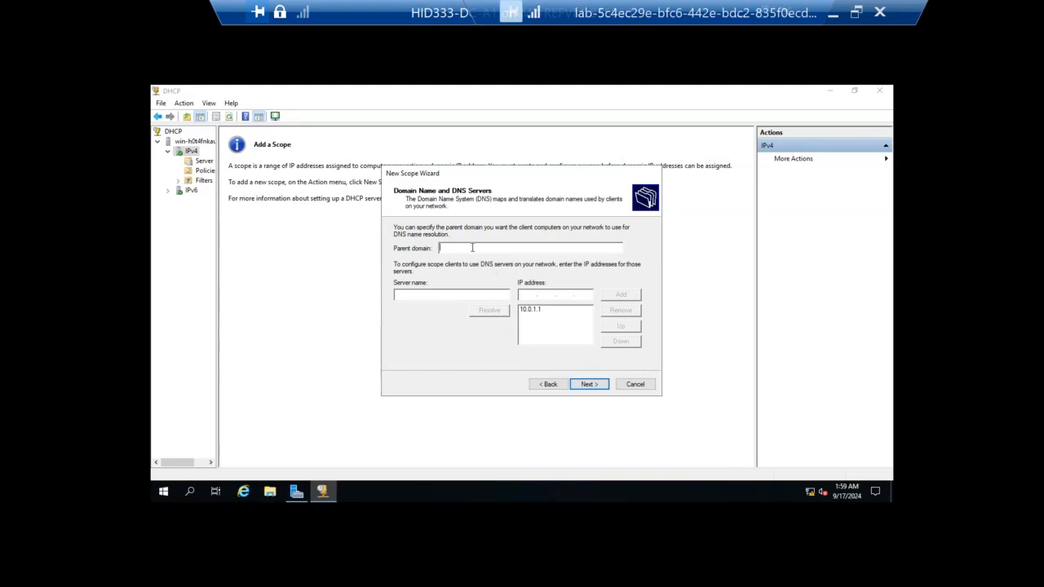
# Step: Set the parent domain to hct1.ae and keep 10.0.1.1 as the DNS server
pyautogui.write('hc')
pyautogui.write('1.ae')
pyautogui.click(447, 246)
pyautogui.write('t')
pyautogui.press('BackSpace')
pyautogui.press('BackSpace')
pyautogui.press('BackSpace')
pyautogui.press('BackSpace')
pyautogui.press('BackSpace')
pyautogui.press('BackSpace')
pyautogui.press('BackSpace')
pyautogui.write('Nct1.ae')
pyautogui.click(530, 310)
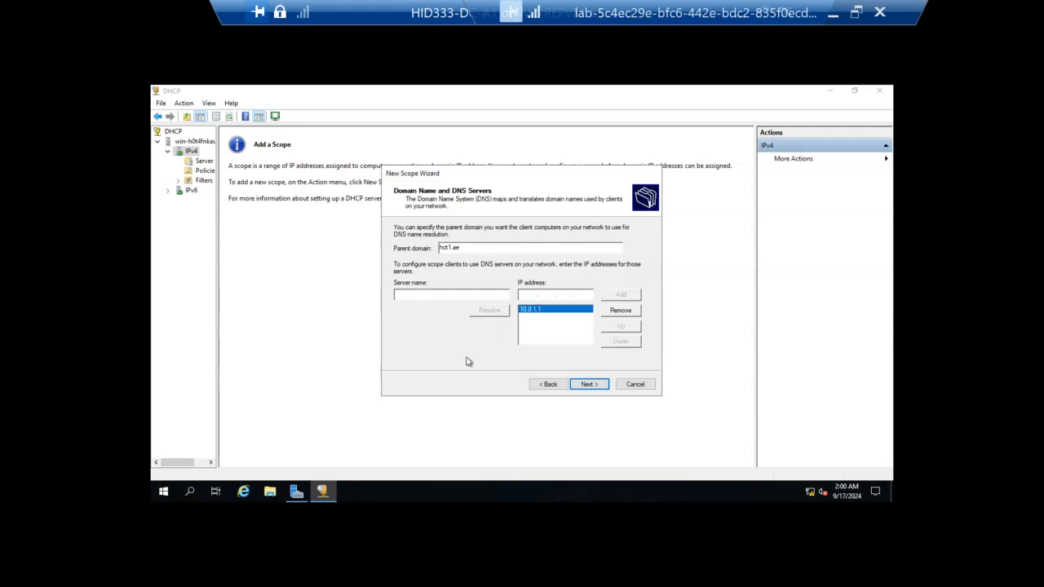
pyautogui.click(586, 386)
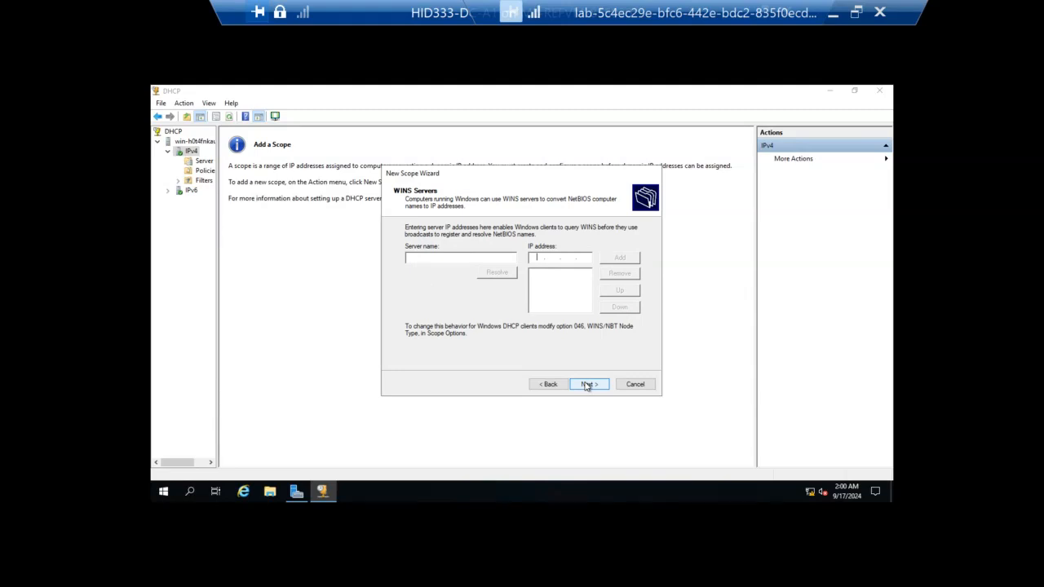
# Step: Skip the WINS servers and finish the New Scope Wizard with the scope activated now
pyautogui.click(586, 386)
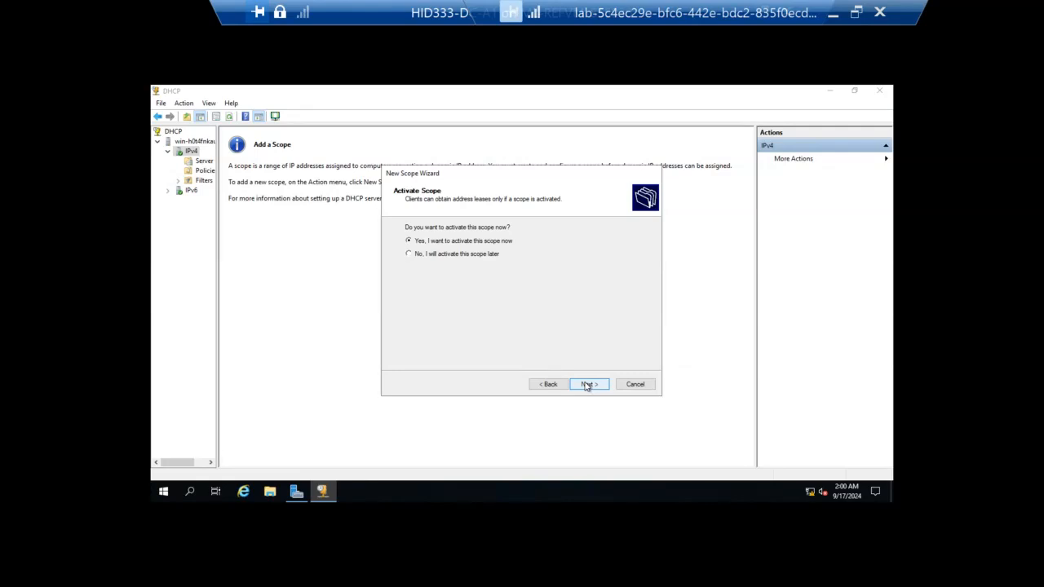
pyautogui.click(586, 385)
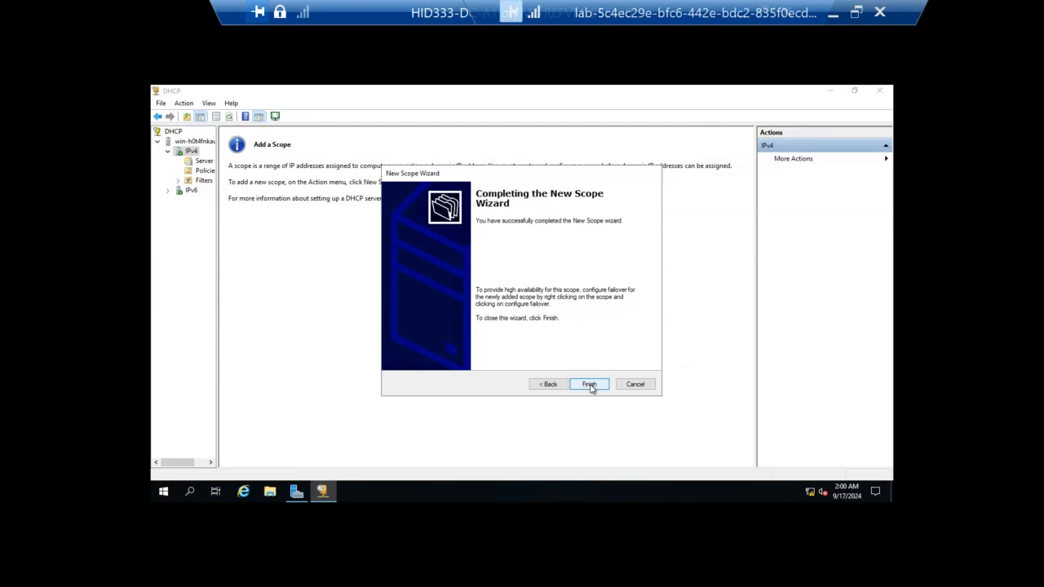
pyautogui.click(589, 385)
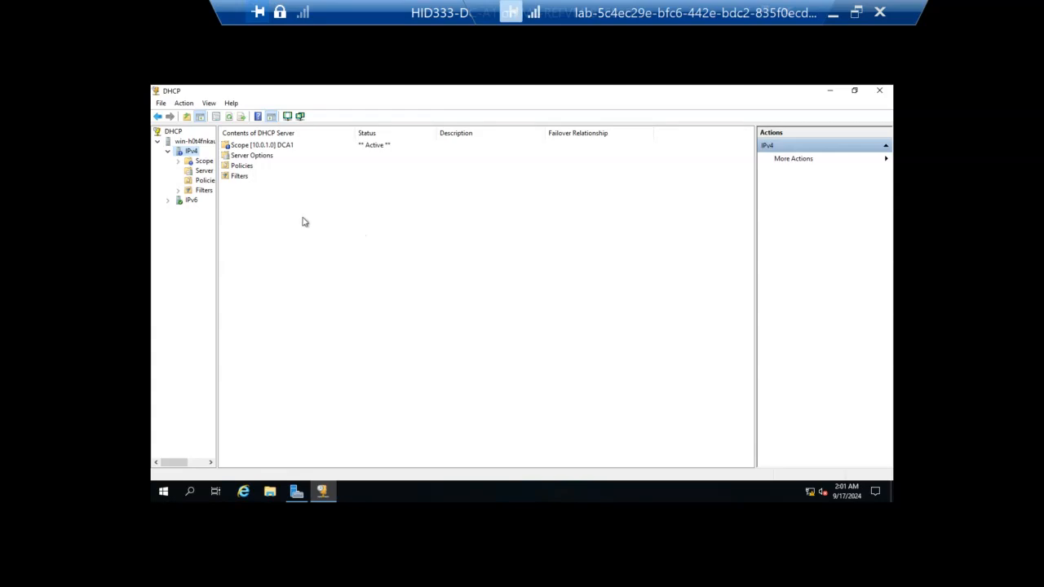
# Step: Examine the address pool of the DCA1 scope, and close the DHCP console
pyautogui.doubleClick(243, 145)
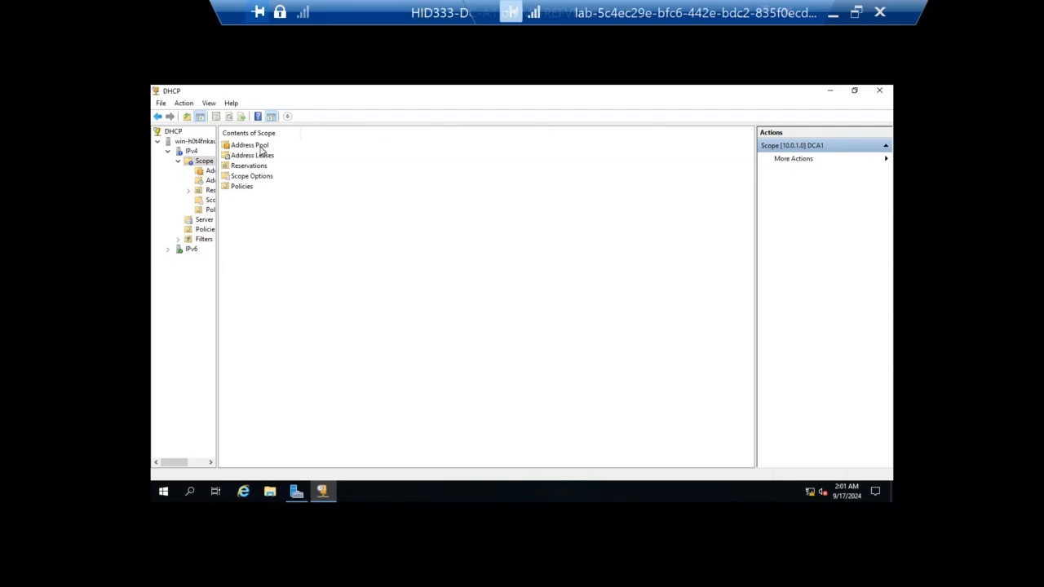
pyautogui.doubleClick(260, 146)
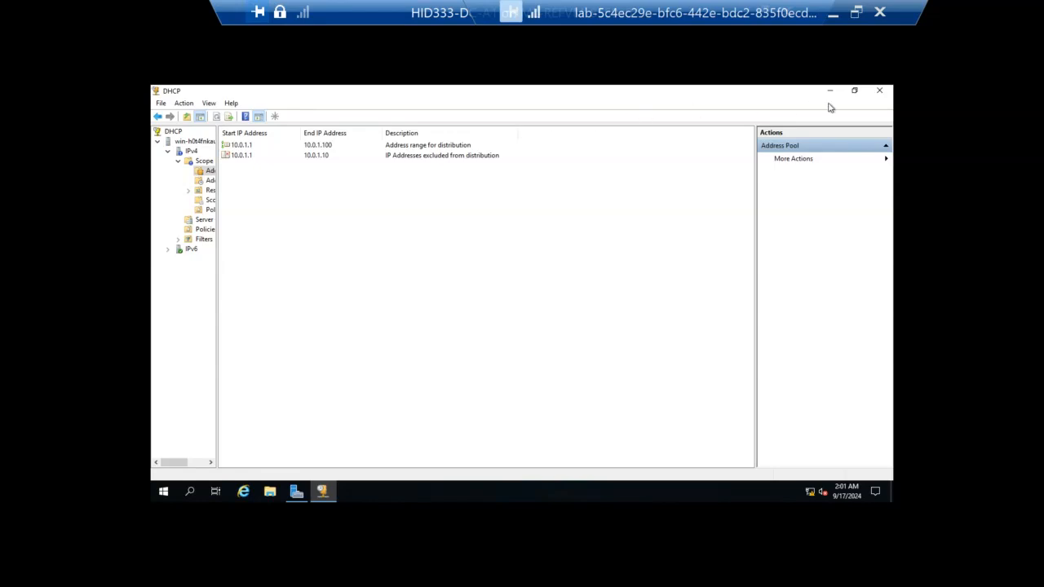
pyautogui.click(886, 96)
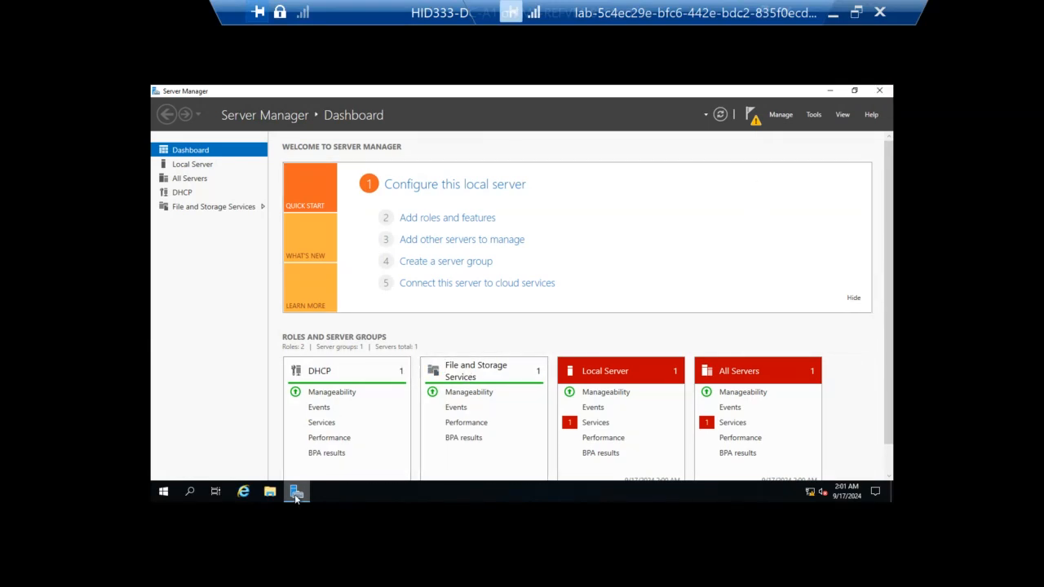
# Step: Minimize the remote desktop session and open the session menu in Blackboard Collaborate
pyautogui.moveTo(296, 497)
pyautogui.click(831, 14)
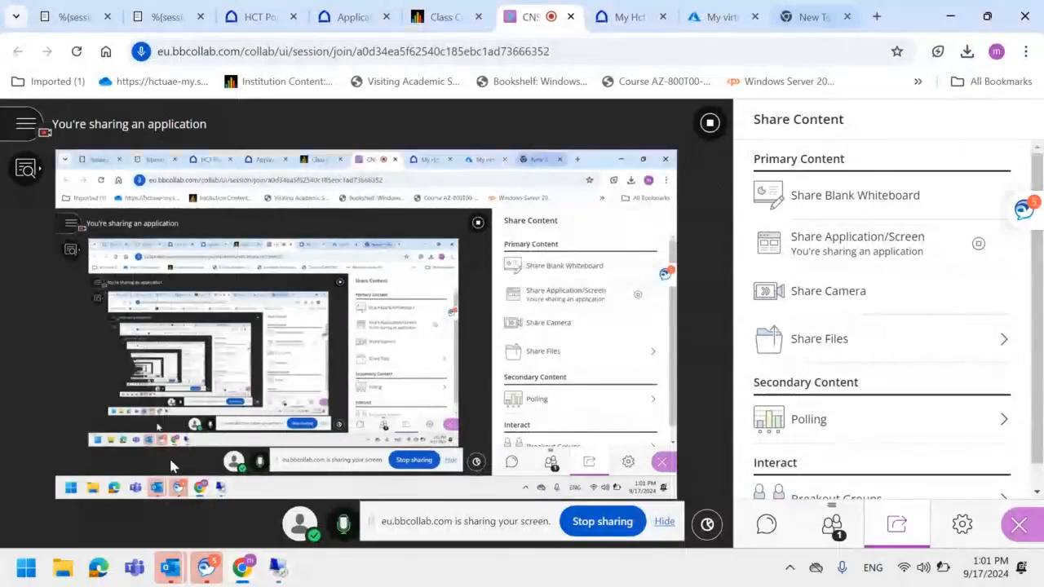
pyautogui.click(18, 133)
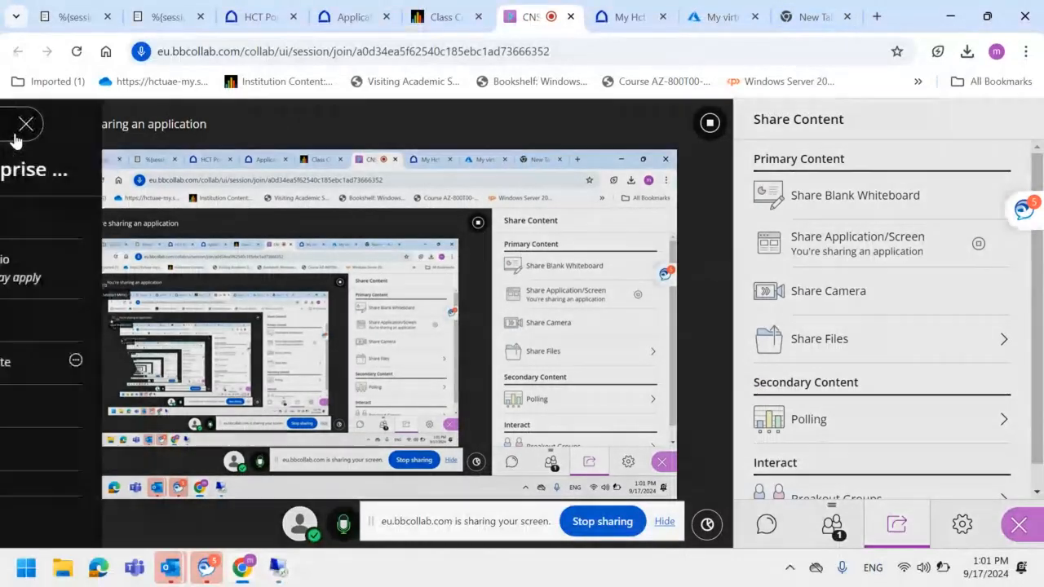